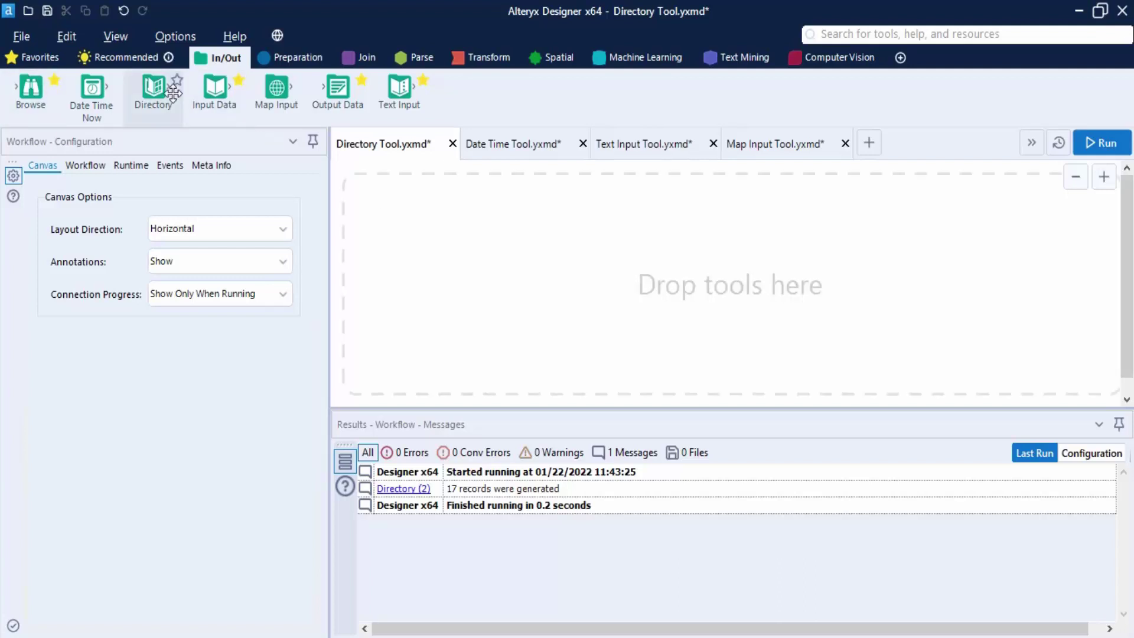
Step: Add a Directory tool pointed at the Alteryx Files folder and run it to list 9 files
left_click_drag(153, 89, 609, 295)
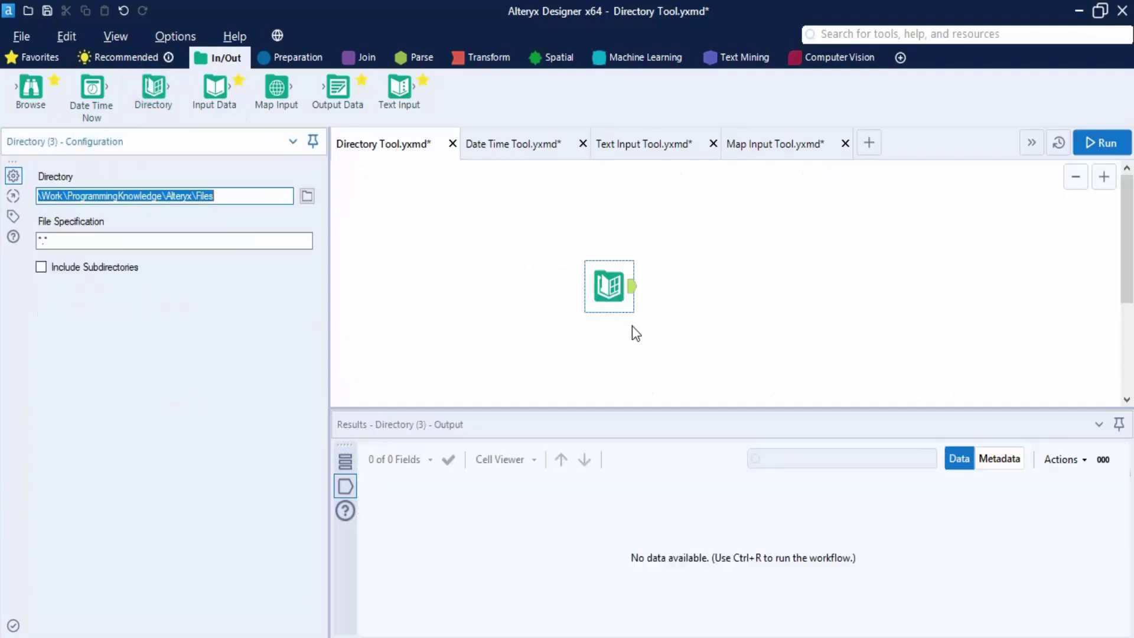
left_click(256, 196)
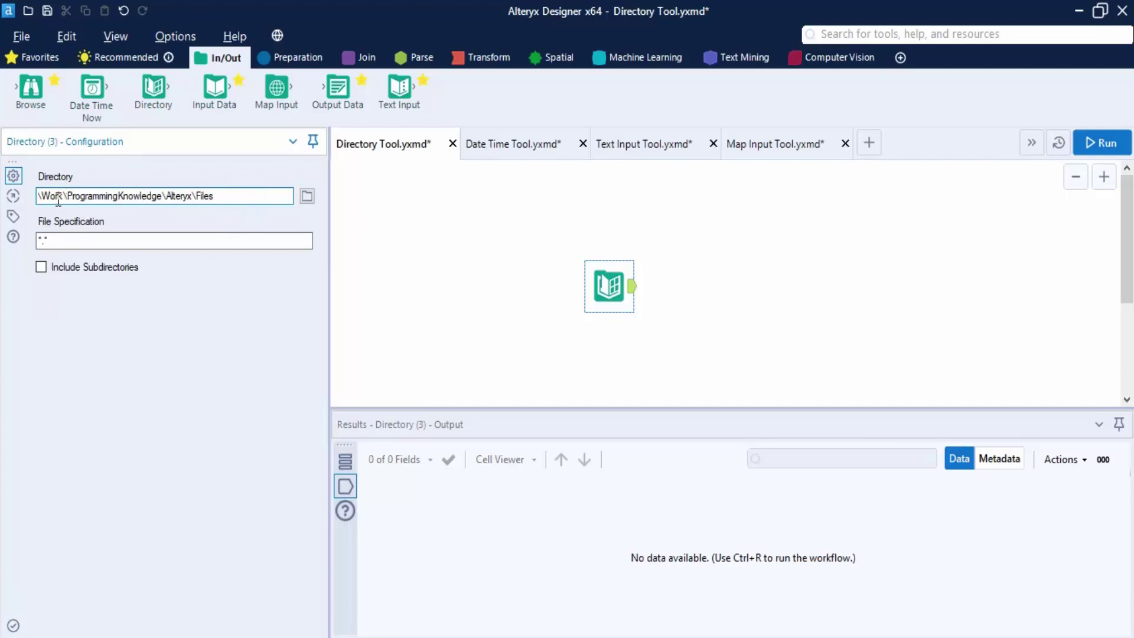
left_click(306, 197)
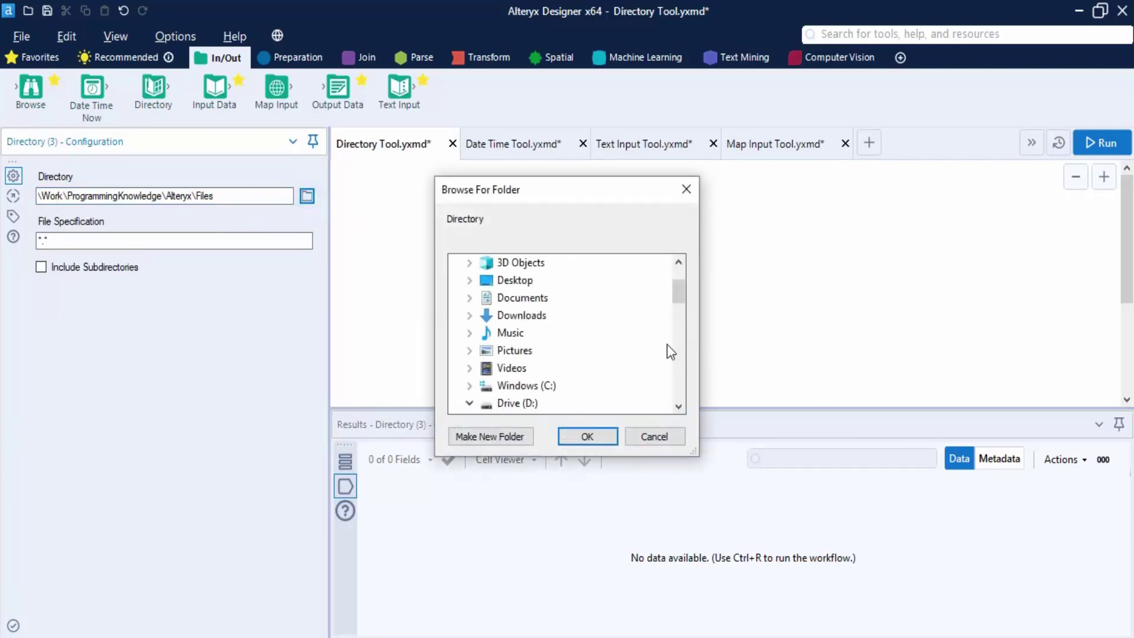
scroll(611, 346, "down", 1)
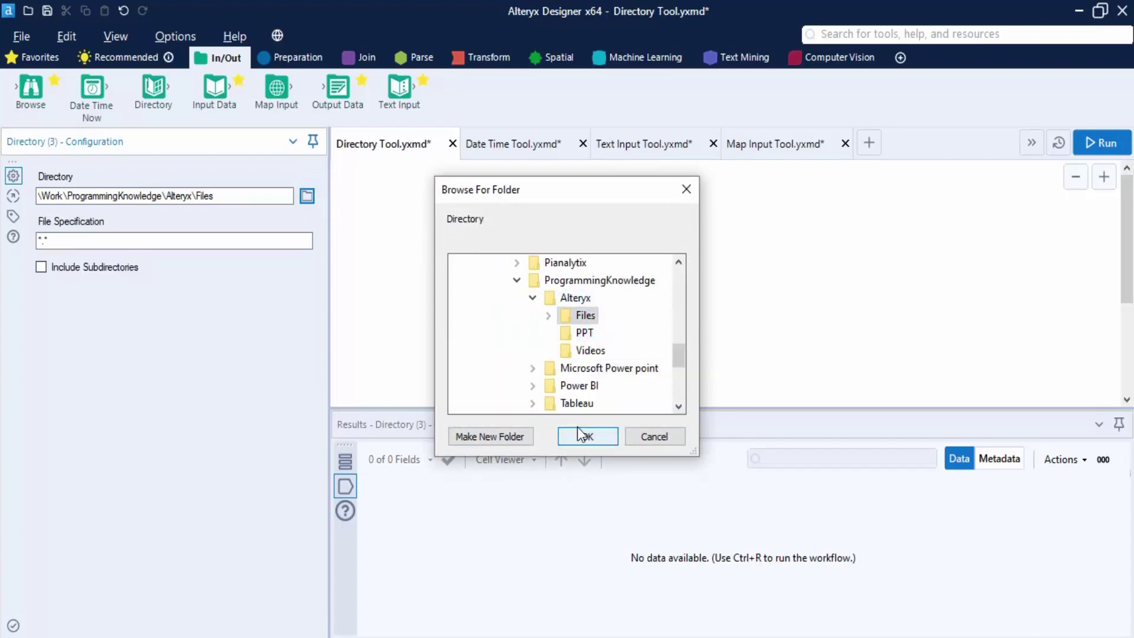
left_click(598, 438)
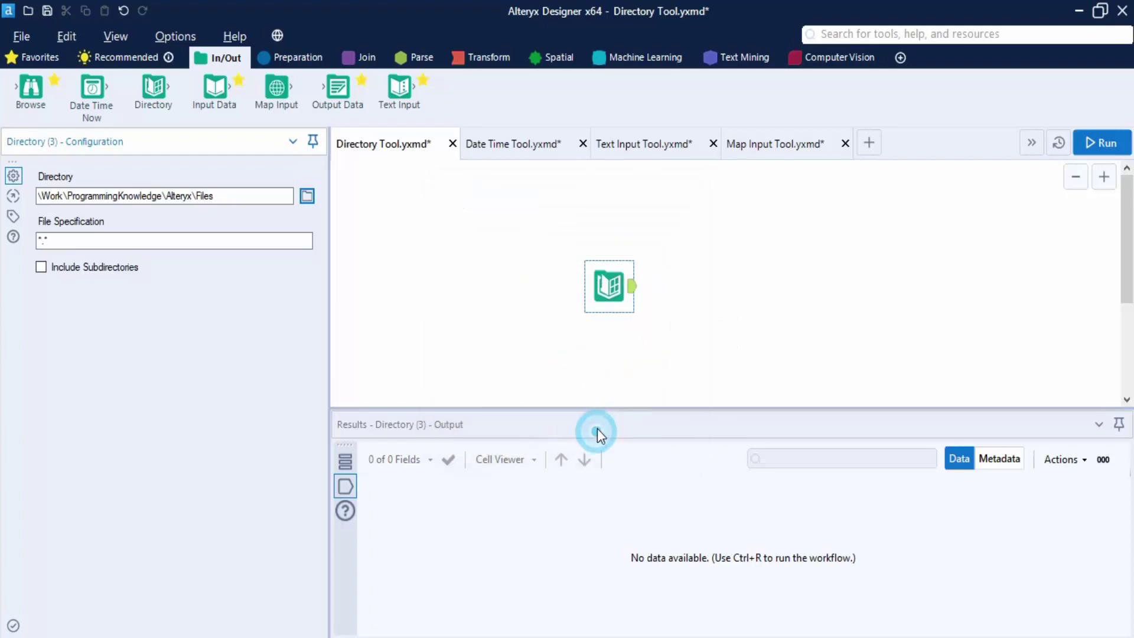
left_click(76, 240)
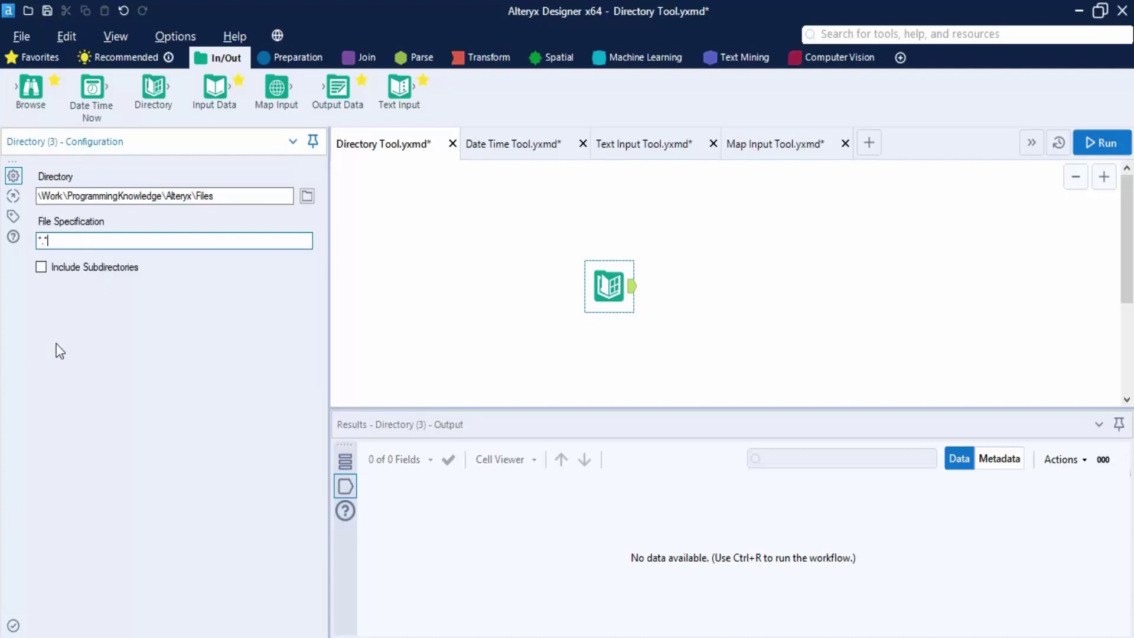
left_click(1095, 143)
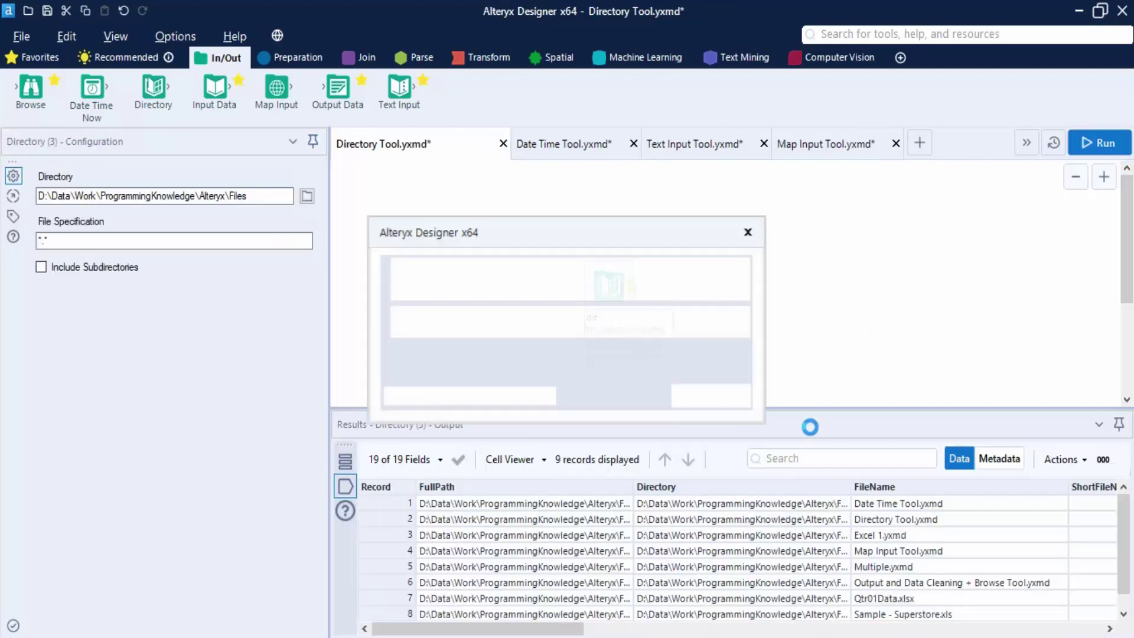
Step: Enlarge the Results pane and scroll through the path, name, time, size and attribute columns of the 9 files
left_click(707, 395)
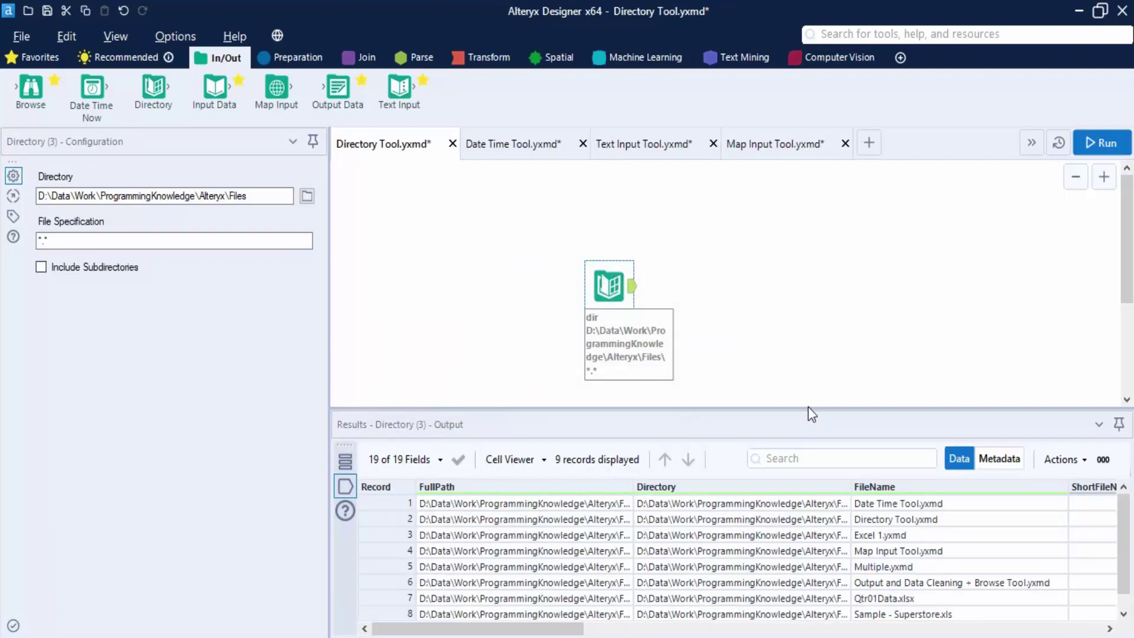
left_click_drag(809, 409, 799, 255)
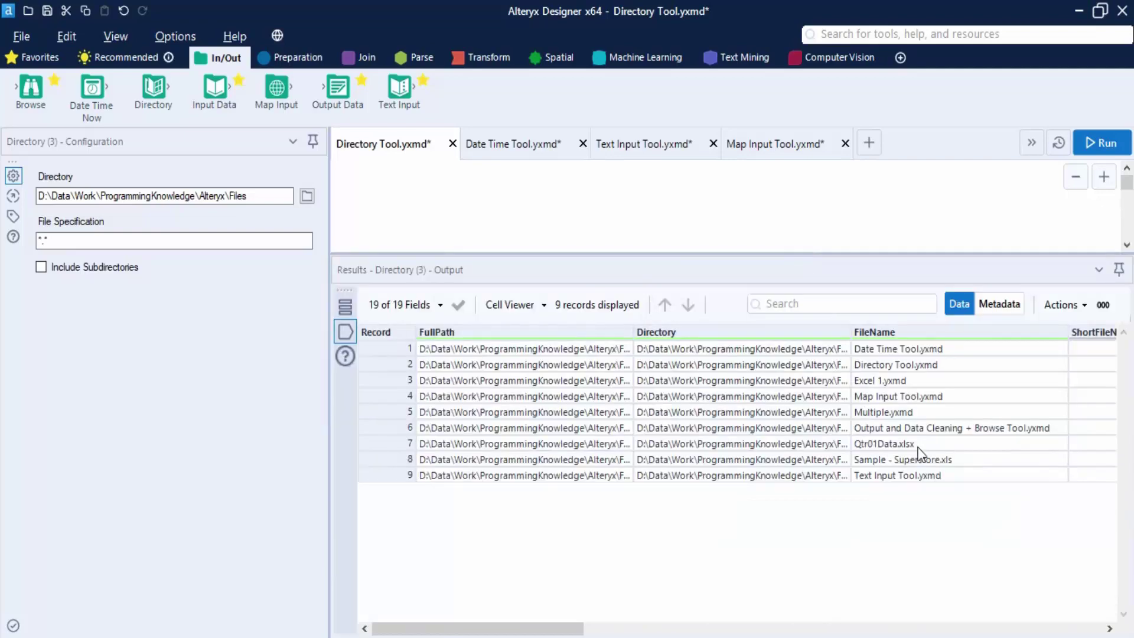
left_click_drag(545, 629, 549, 529)
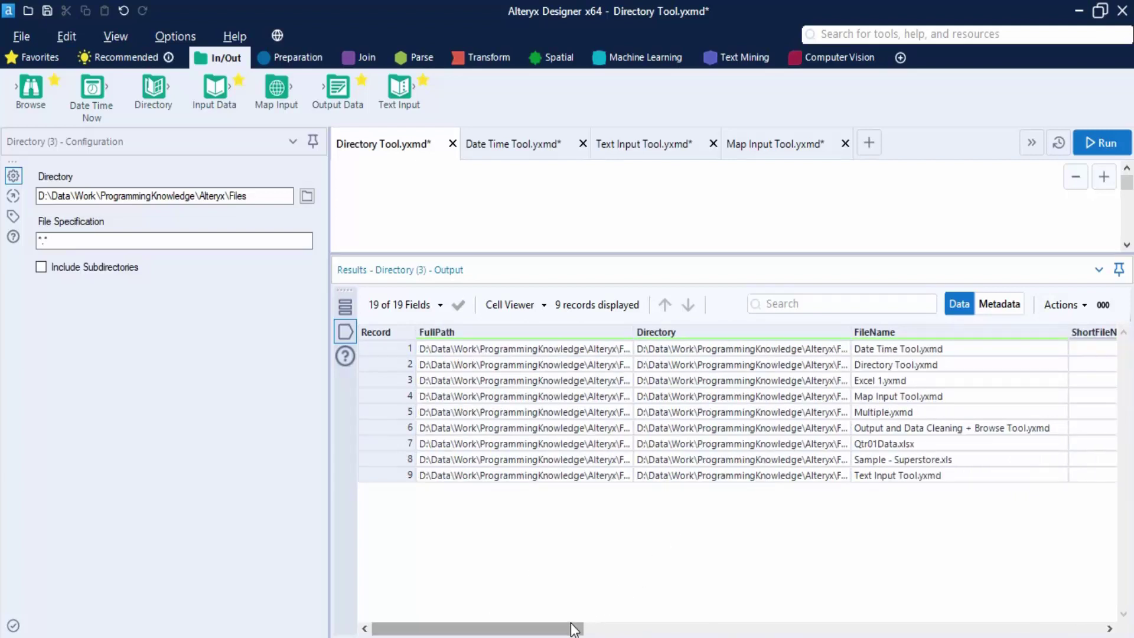
left_click_drag(573, 629, 722, 608)
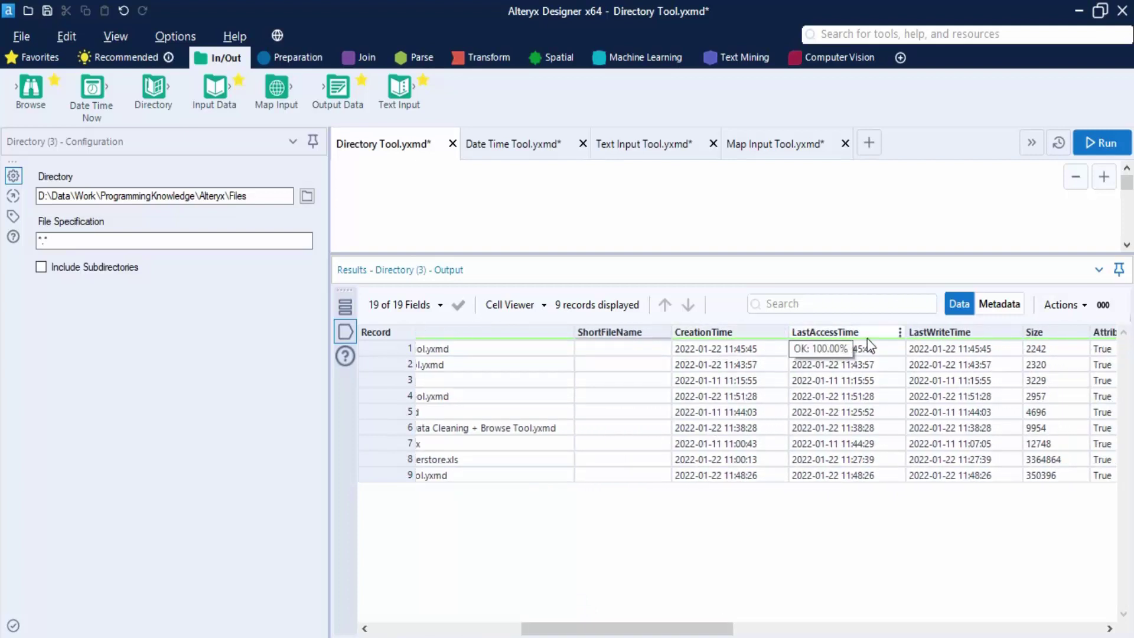
left_click_drag(709, 629, 832, 630)
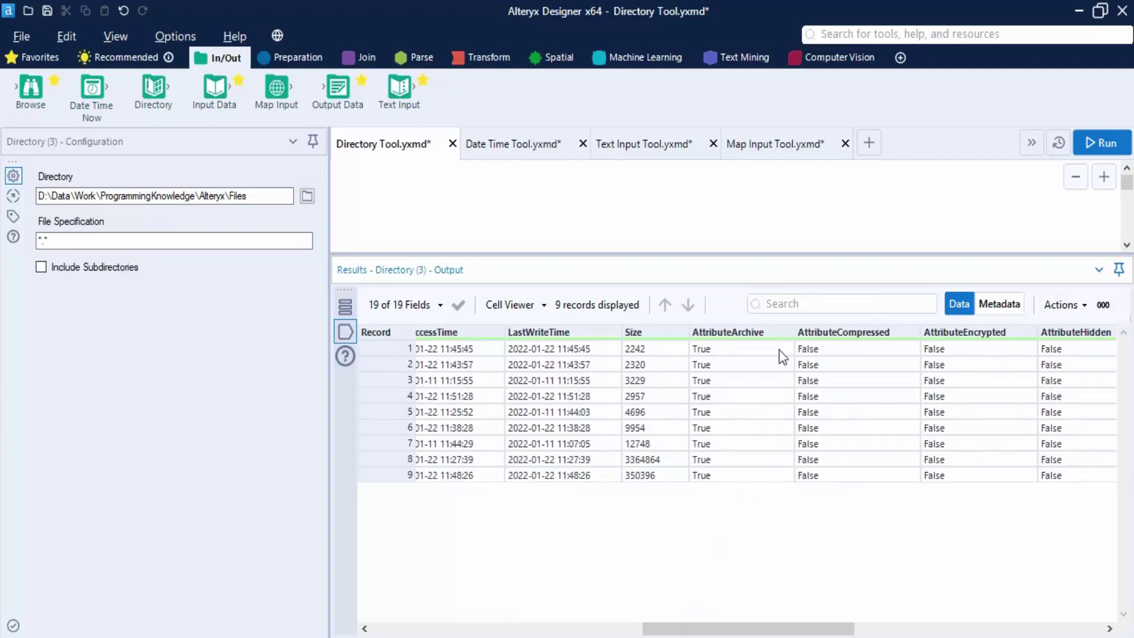
left_click(847, 627)
left_click_drag(847, 629, 352, 509)
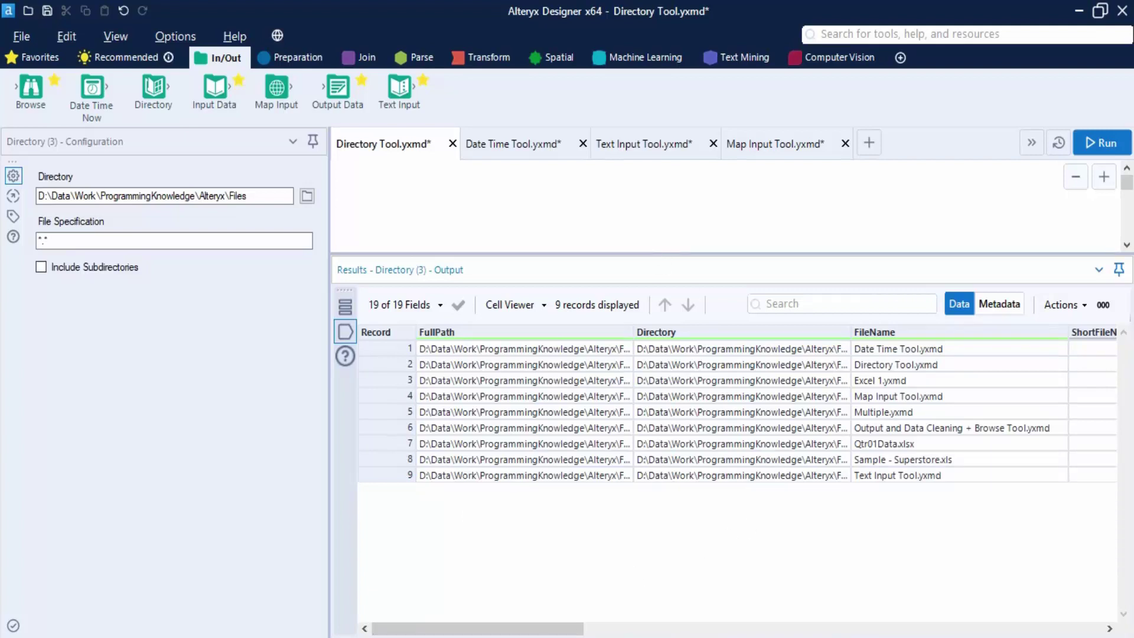
left_click_drag(548, 627, 661, 598)
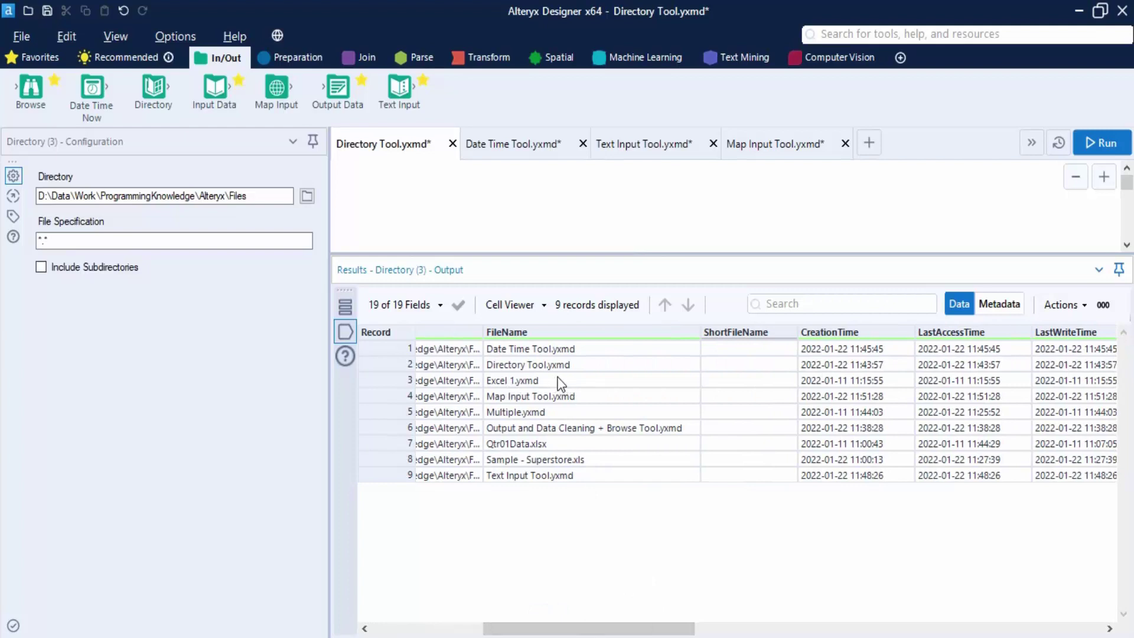
Step: Change the file specification to *.yxmd, include subdirectories, and rerun to get 7 records
left_click(152, 239)
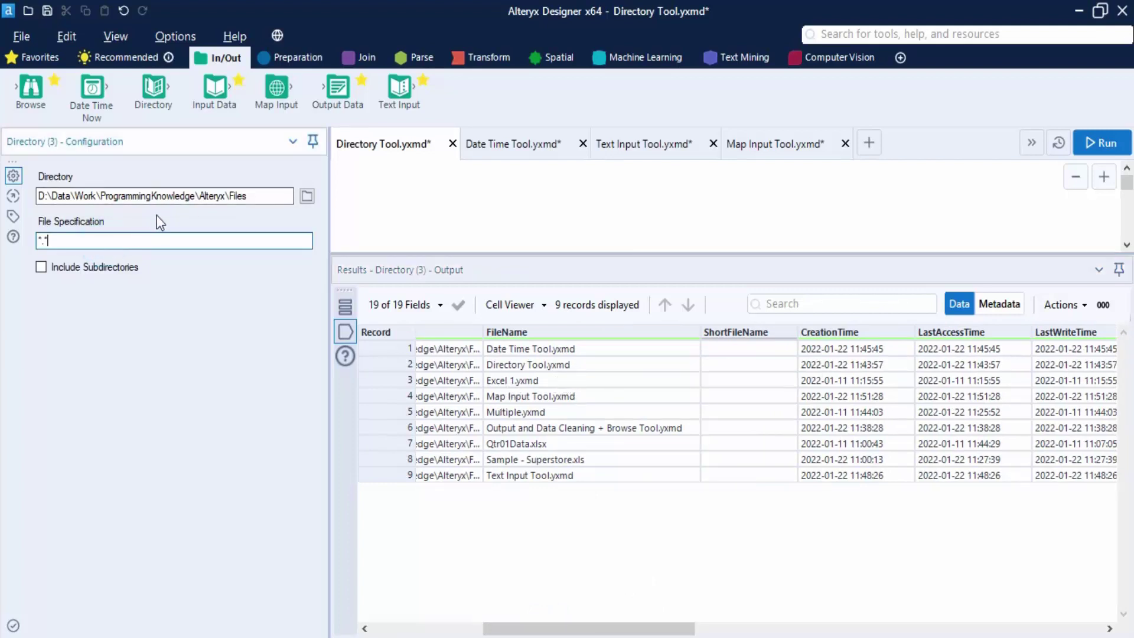
key("BackSpace")
type("yxmd")
left_click(41, 267)
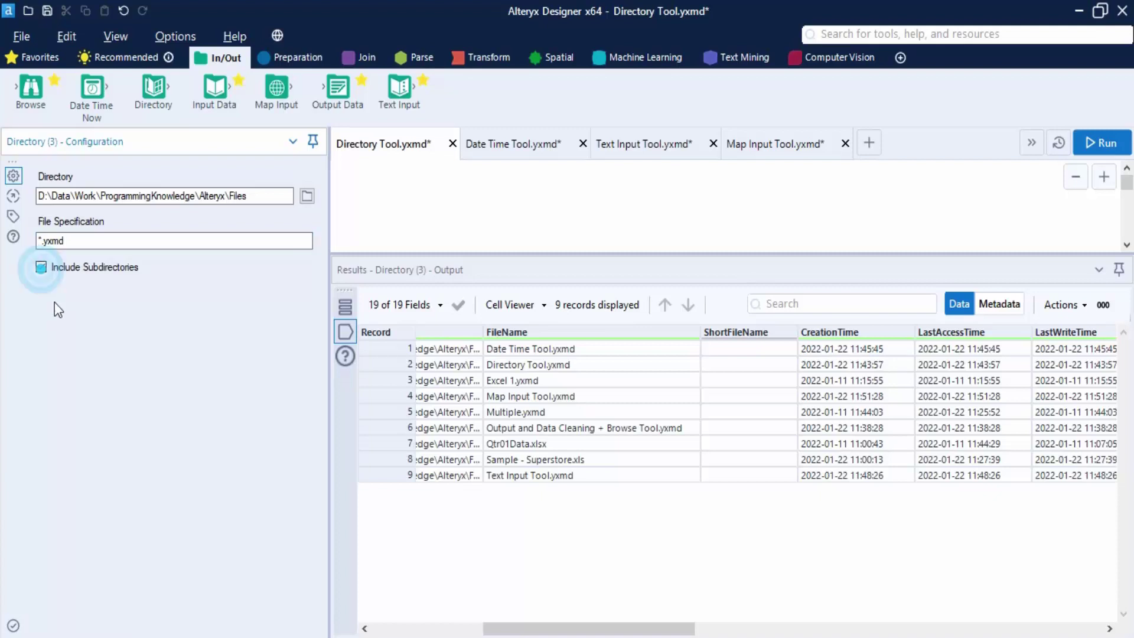
left_click(1111, 142)
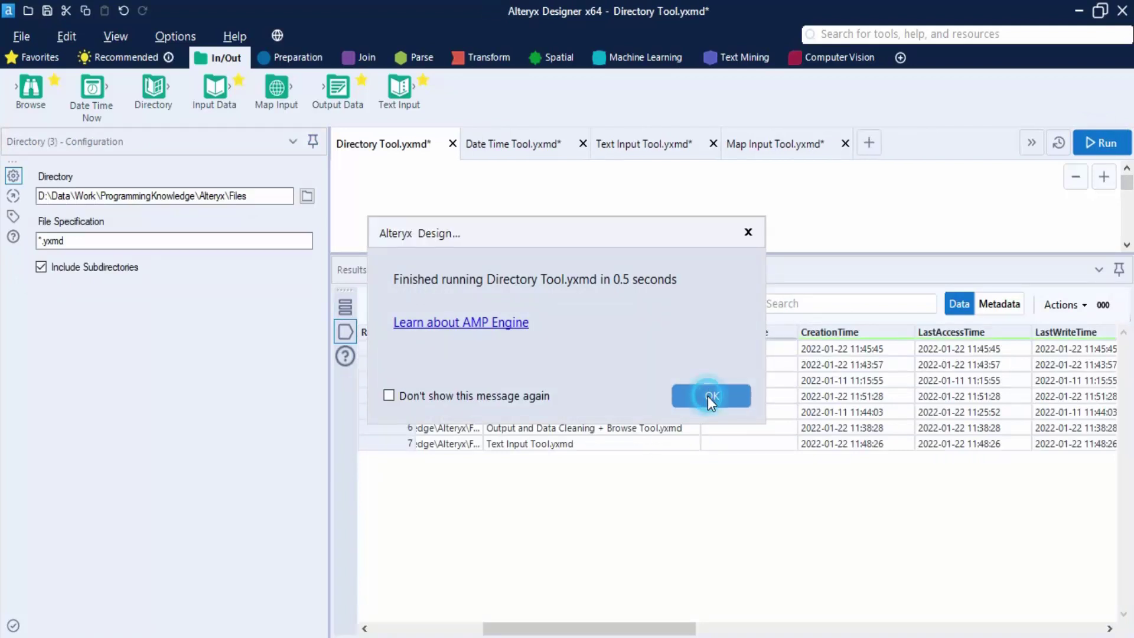
left_click(710, 394)
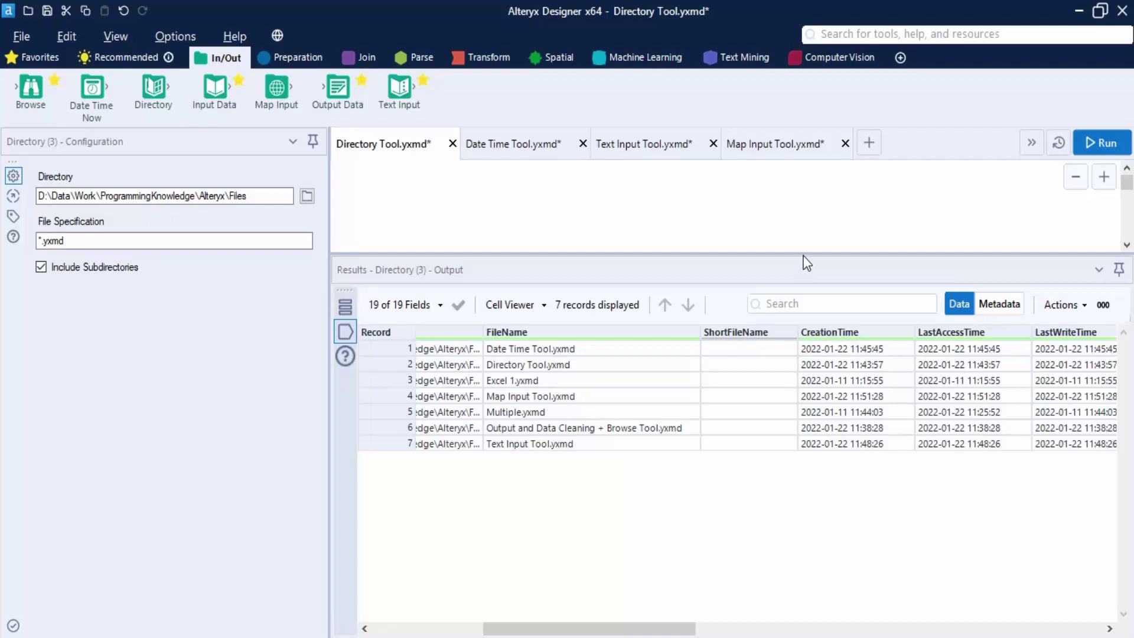
Step: Shrink the Results pane back and save the Directory Tool workflow
left_click_drag(805, 256, 798, 407)
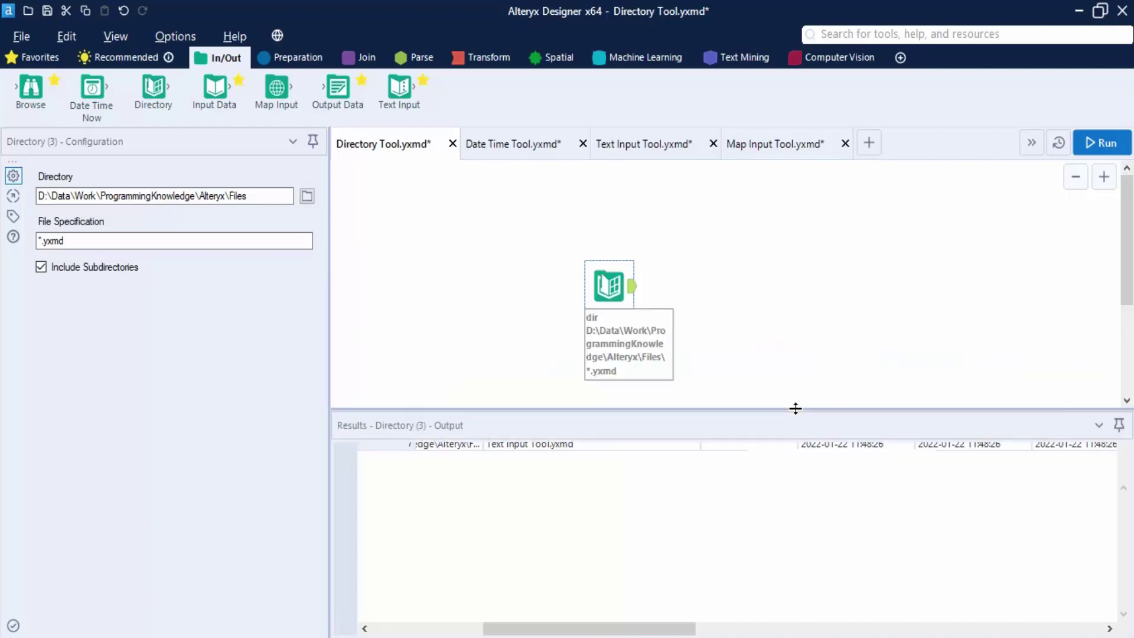
key("ctrl+r")
left_click(796, 282)
key("ctrl+s")
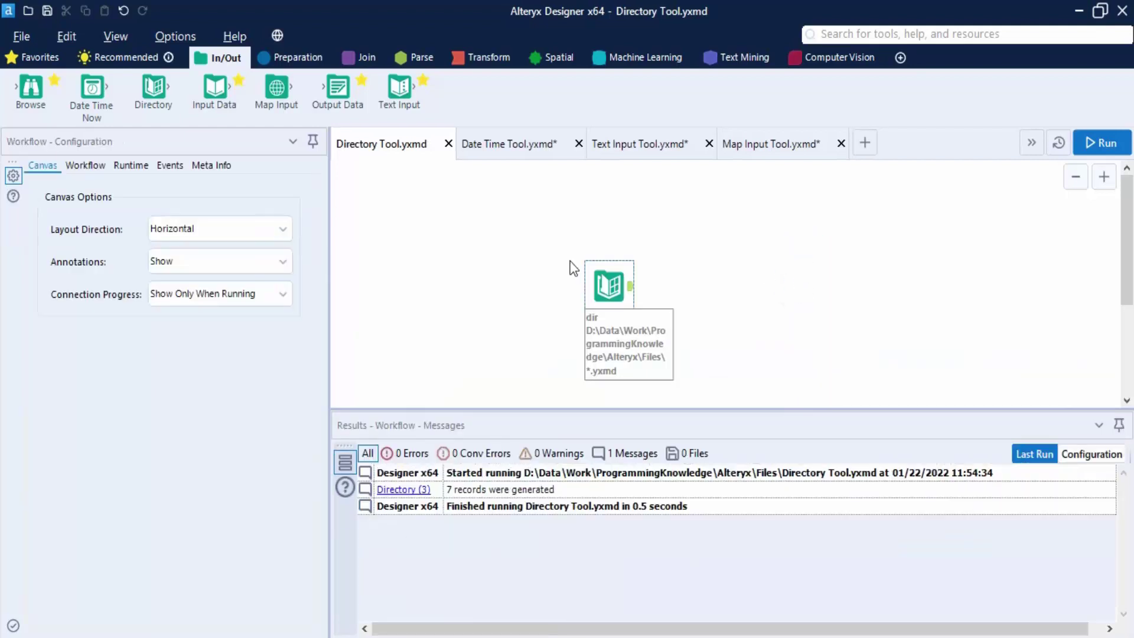
Step: Switch to the empty Date Time Tool.yxmd workflow
left_click(484, 144)
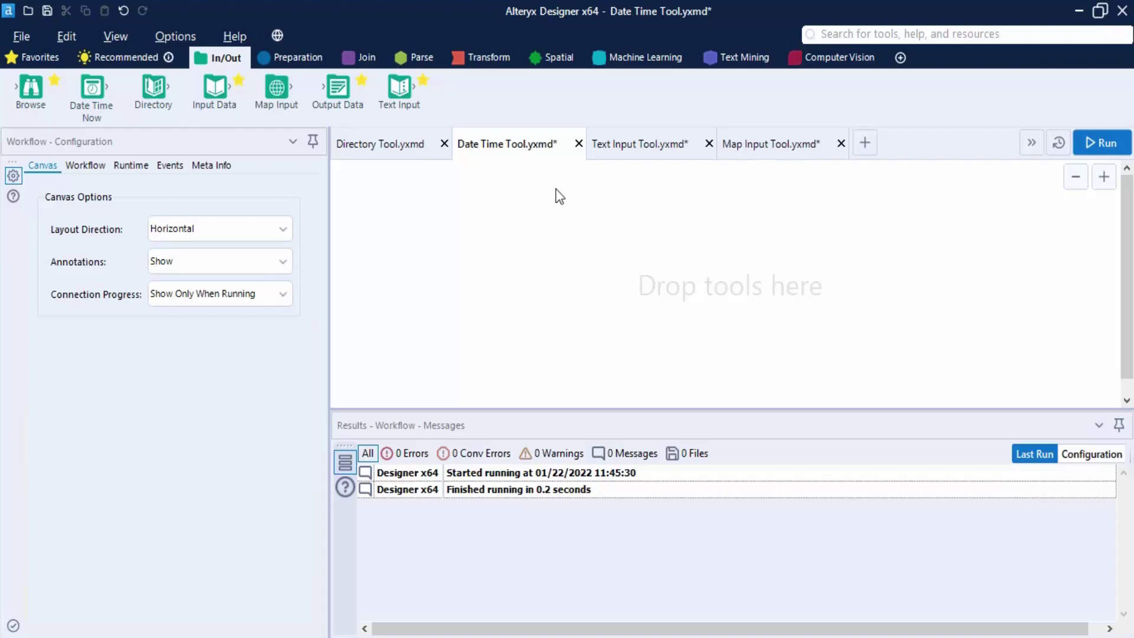
left_click_drag(88, 99, 617, 284)
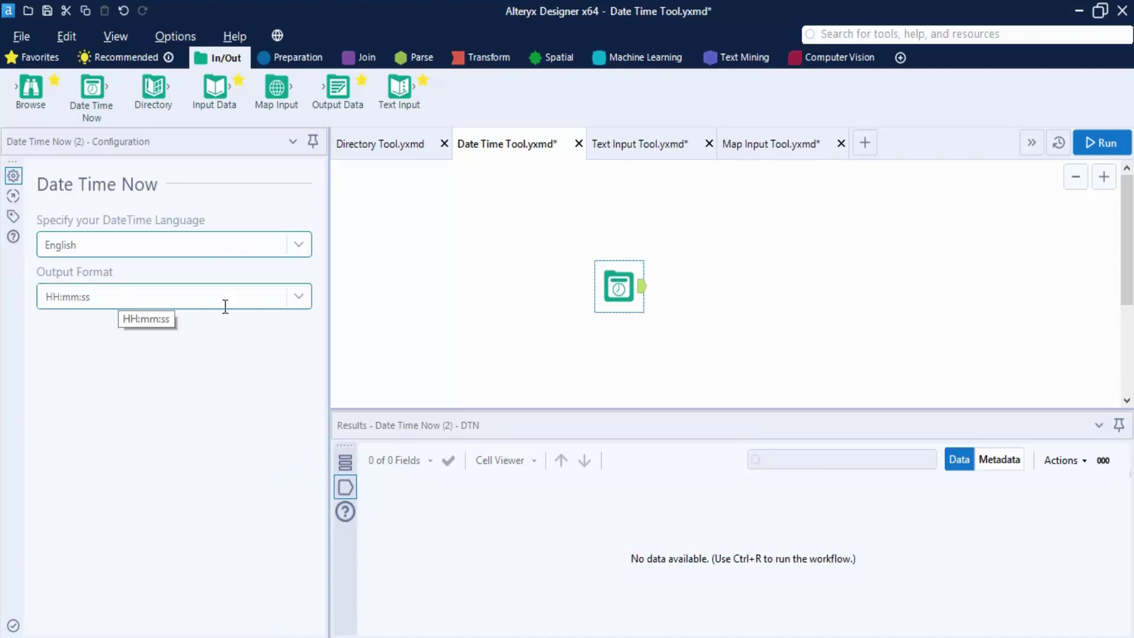
left_click(298, 300)
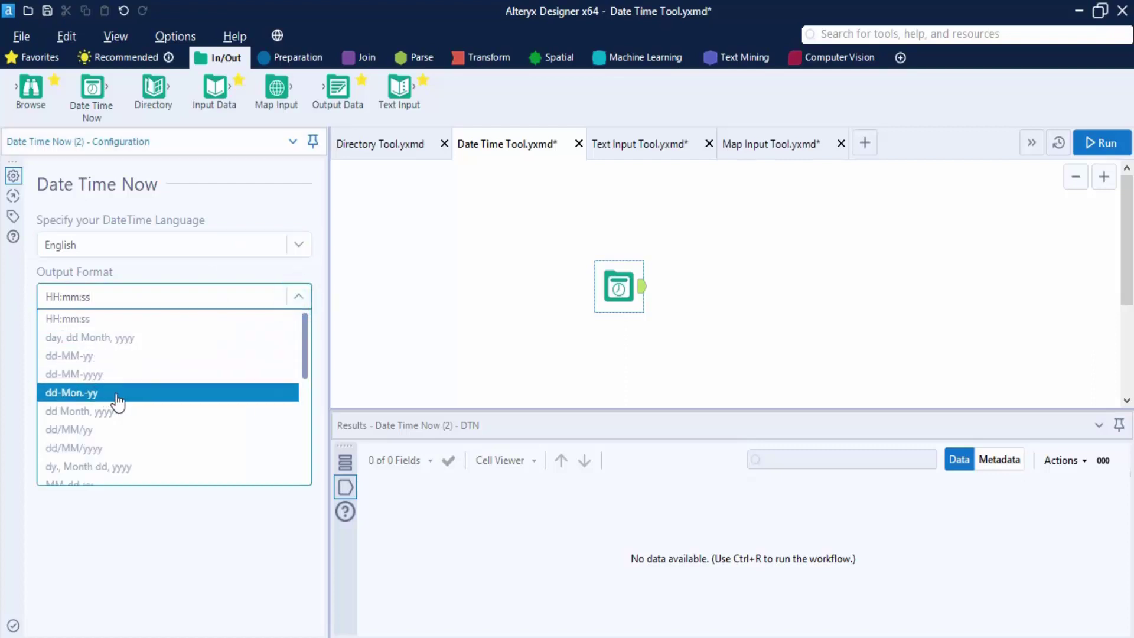
scroll(121, 404, "down", 3)
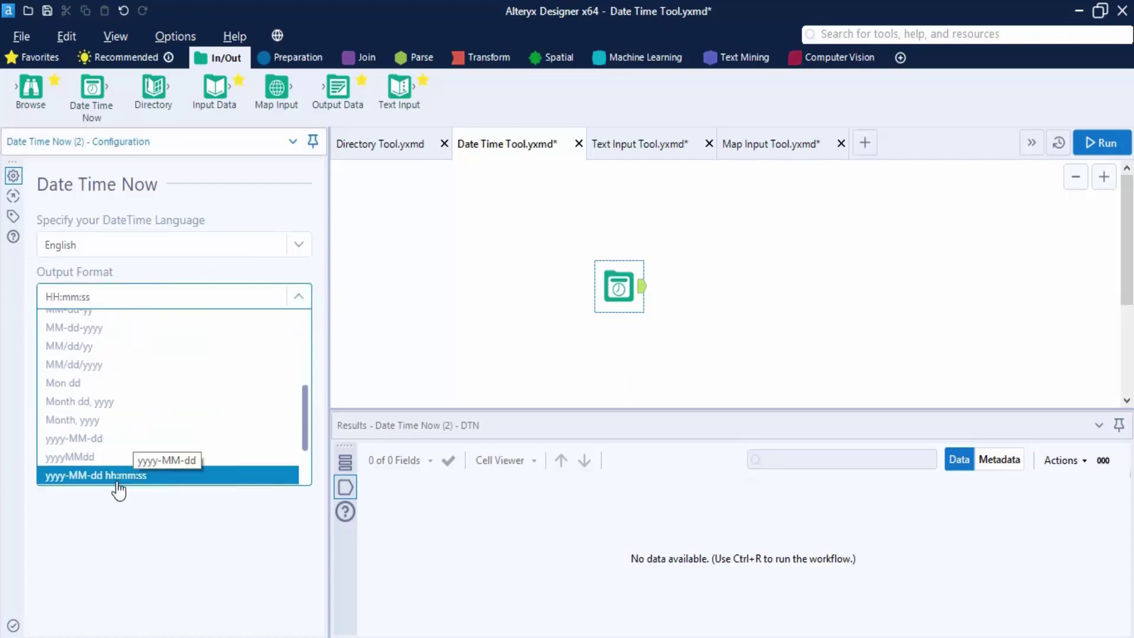
left_click(118, 480)
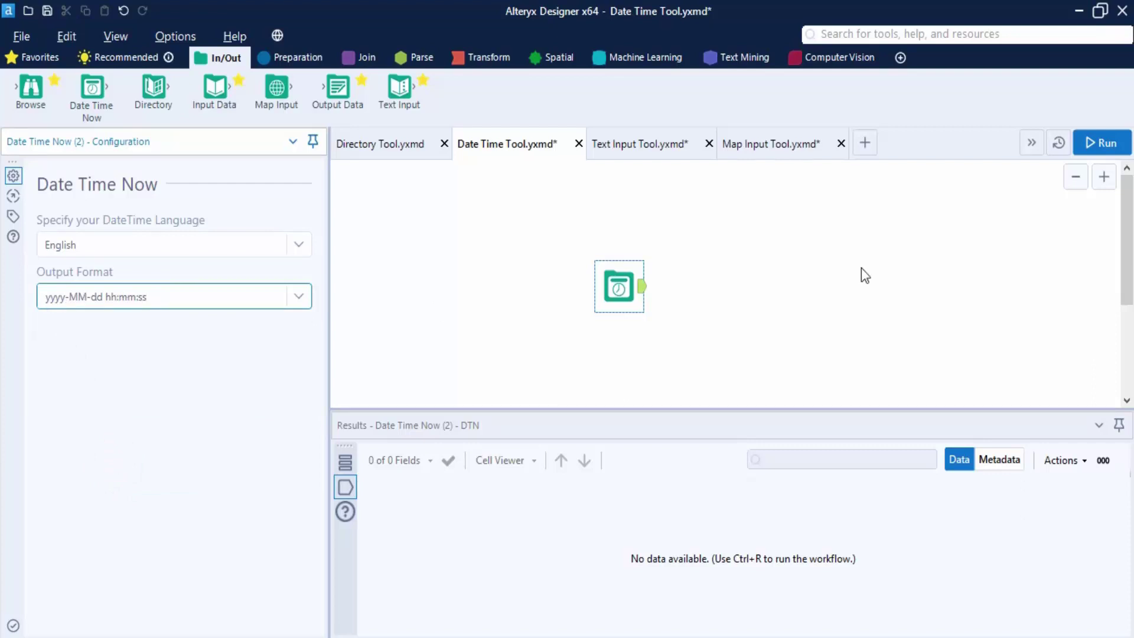
left_click(1097, 144)
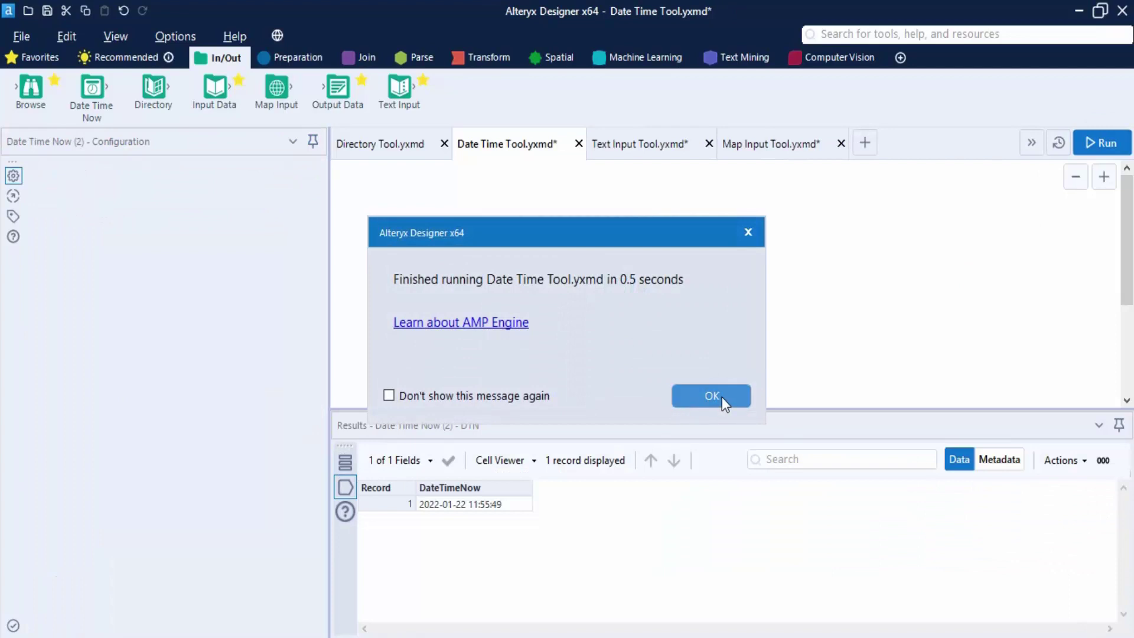
left_click(722, 397)
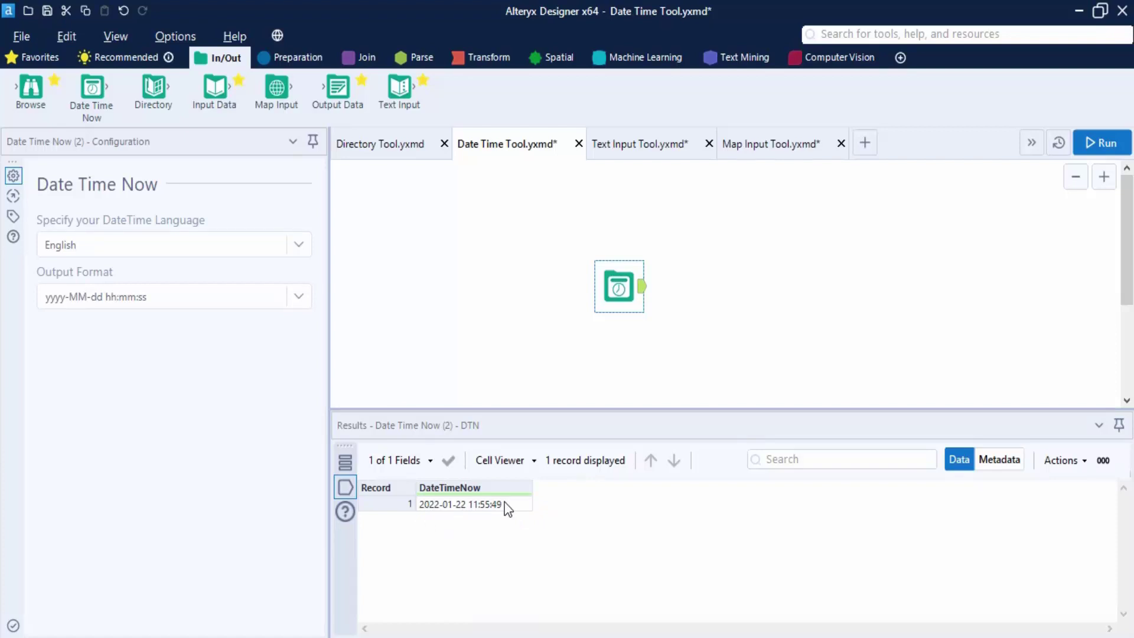
Step: Set the DateTime language to Español and rerun the workflow
left_click(293, 248)
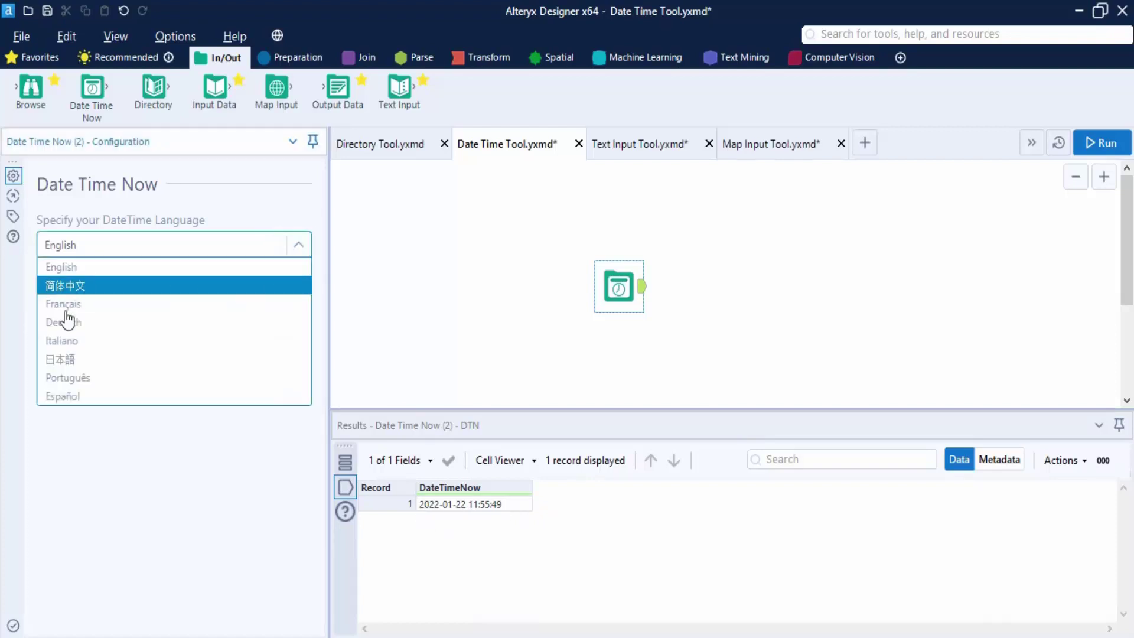
left_click(66, 400)
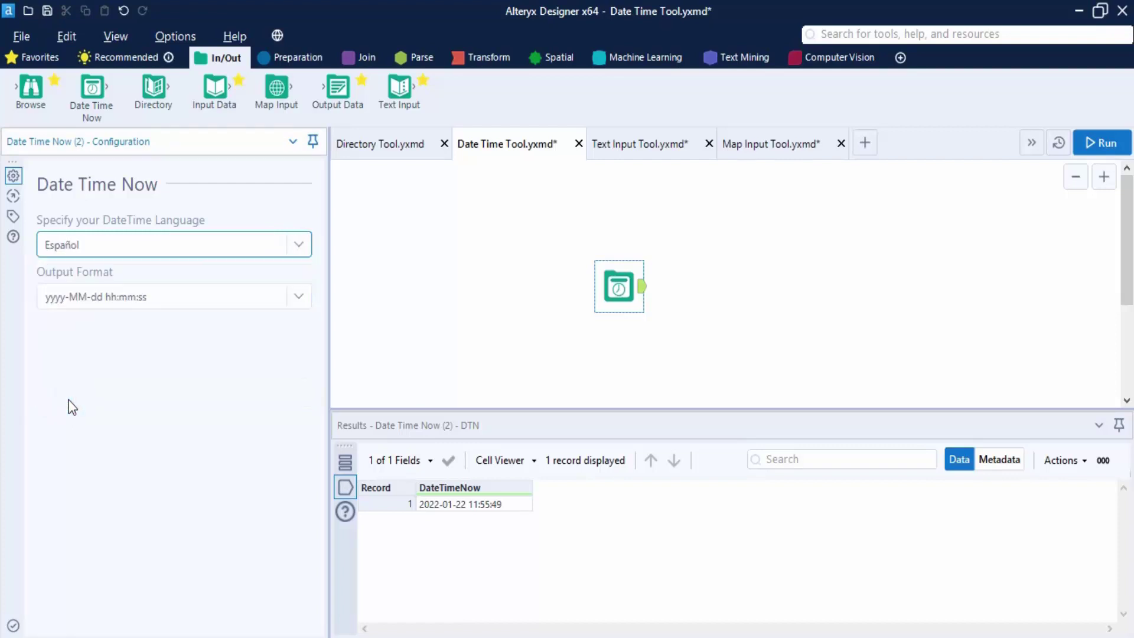
left_click(1099, 142)
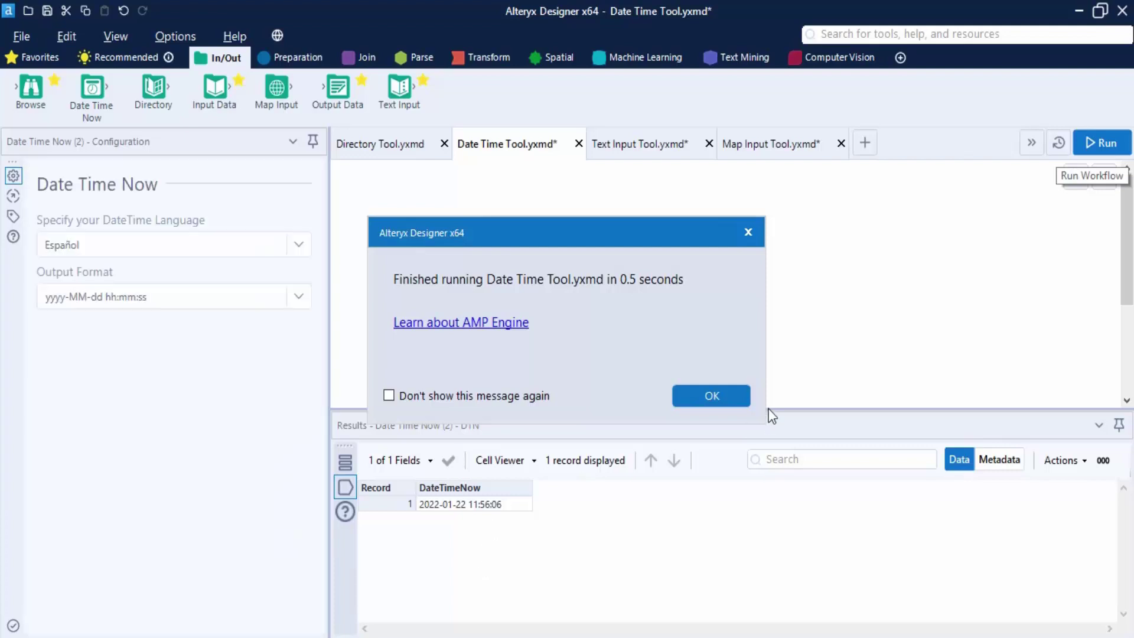
left_click(718, 396)
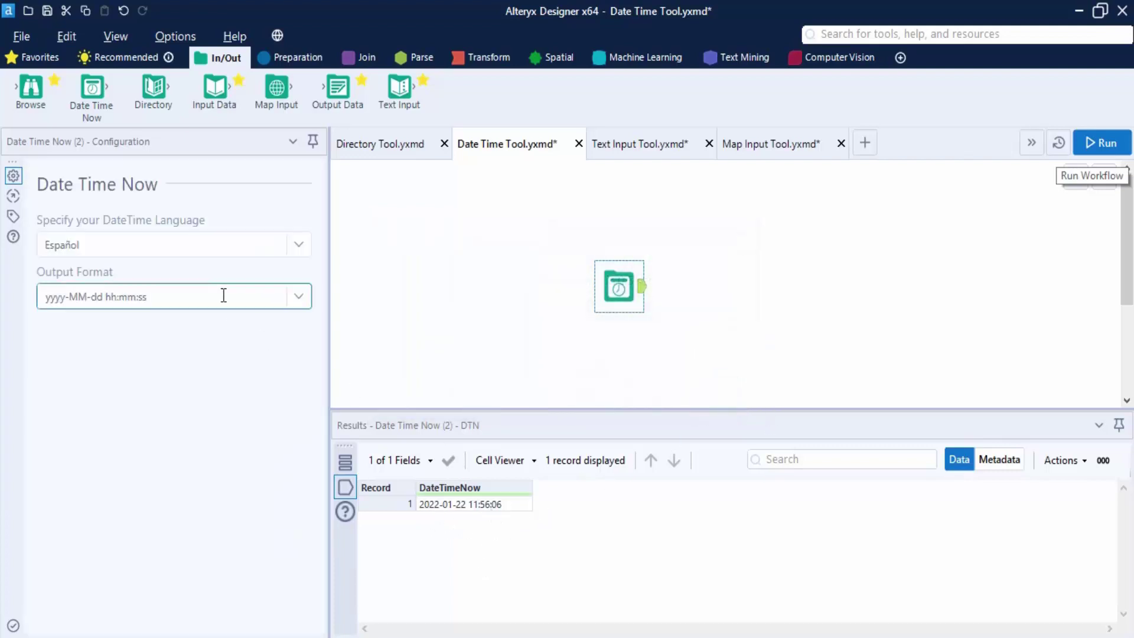
Step: Choose output format d' de 'Month' de 'yyyy, rerun to get 22 de enero de 2022, and save
left_click(299, 296)
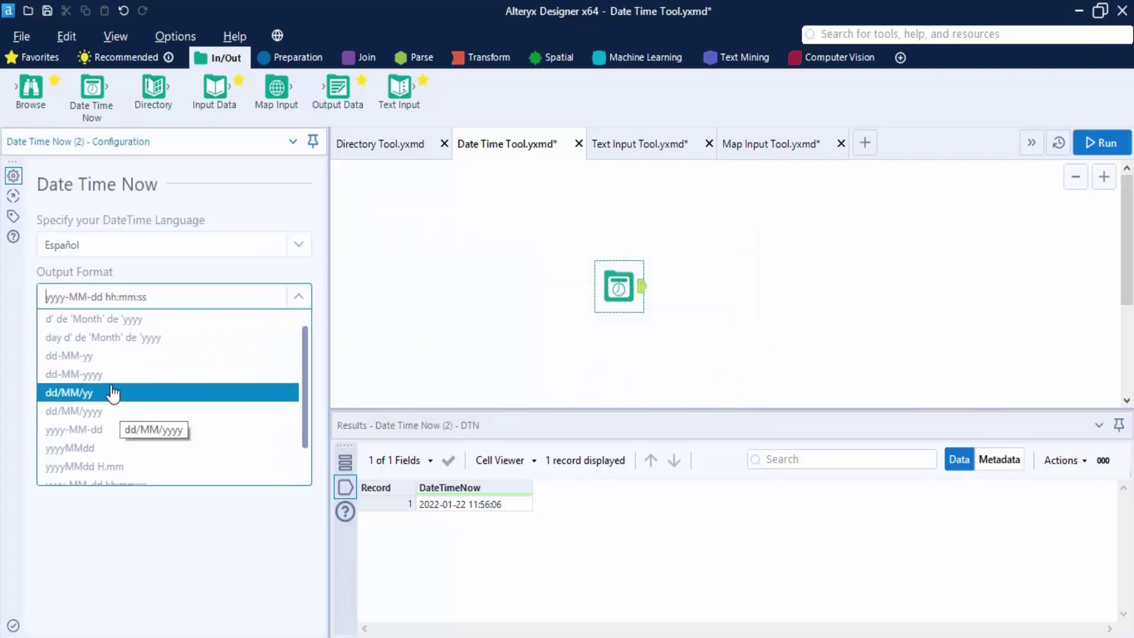
scroll(112, 390, "up", 1)
left_click(119, 332)
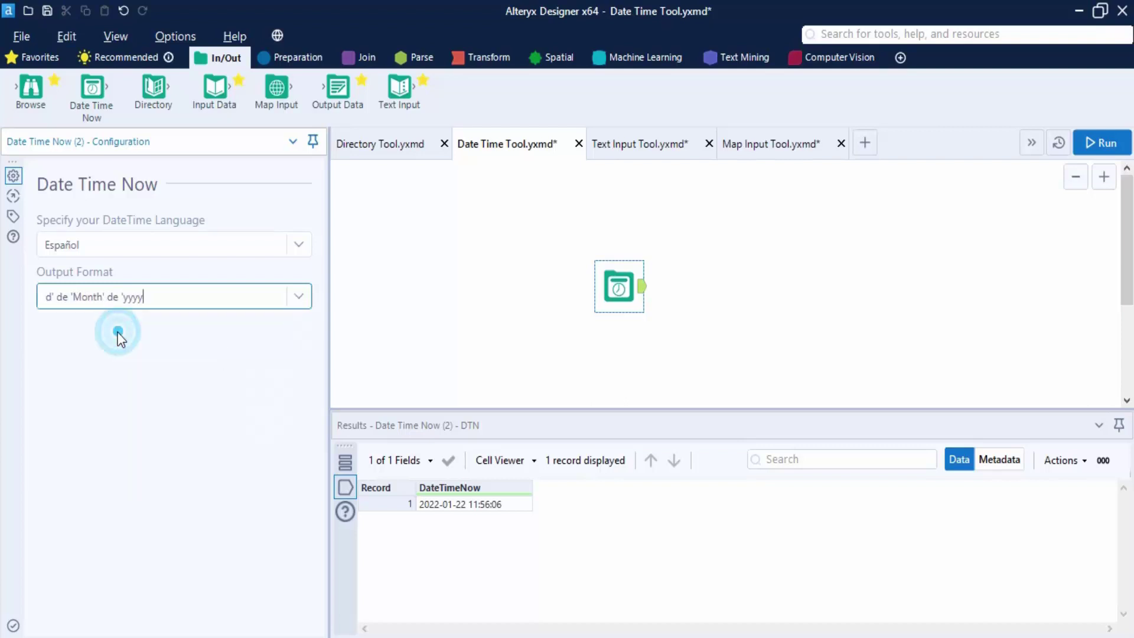
left_click(1102, 142)
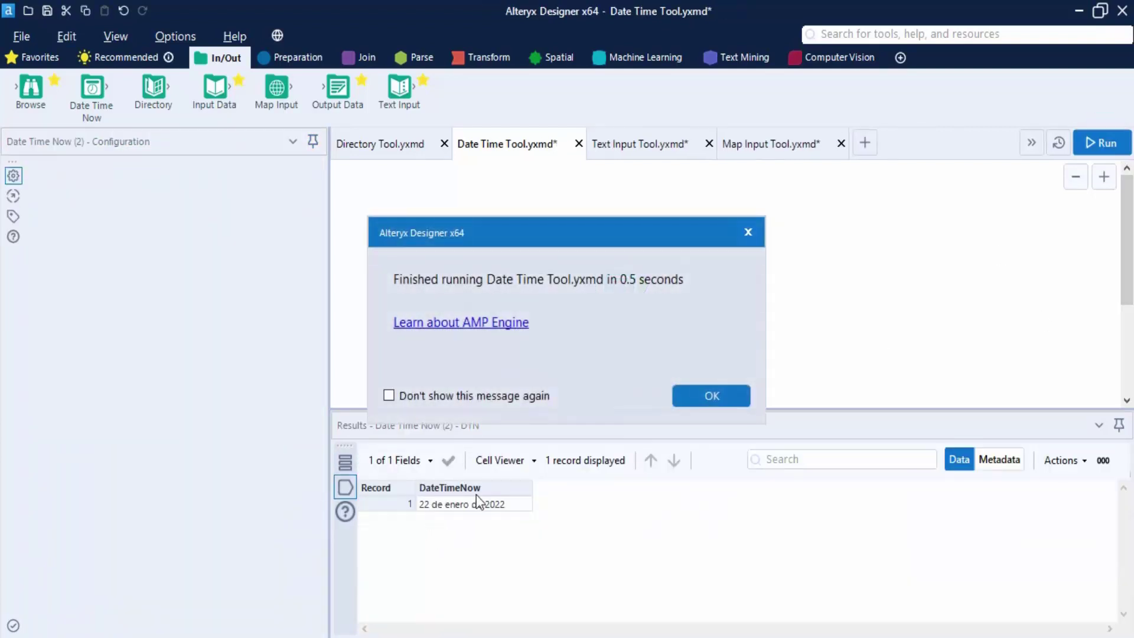
left_click(736, 388)
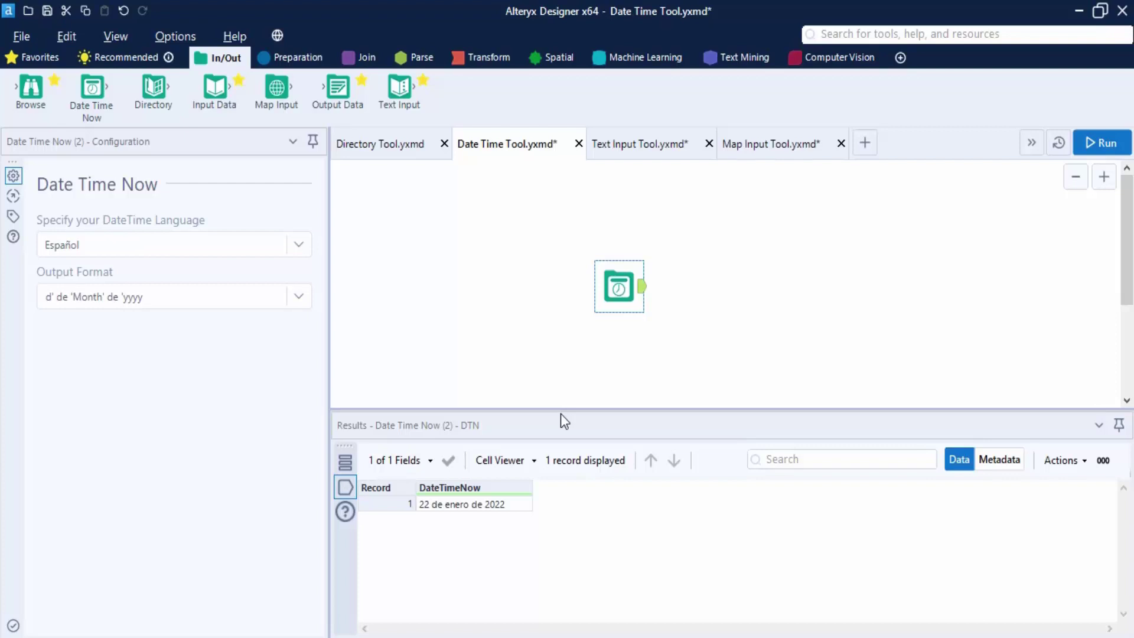
key("ctrl+s")
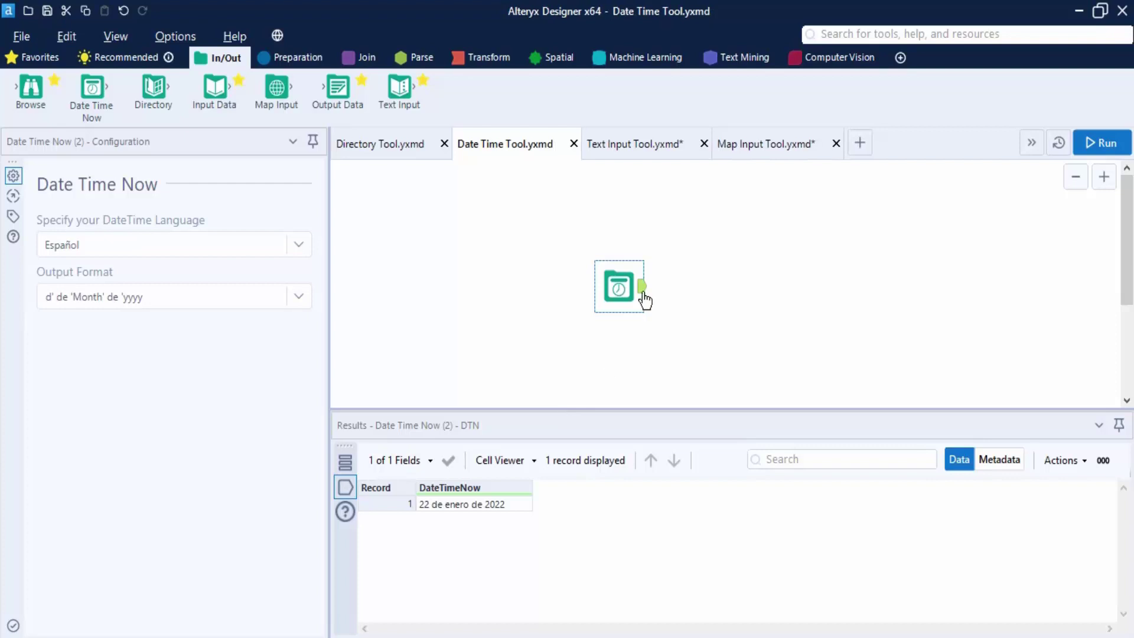
Step: Switch to the Text Input Tool.yxmd workflow and place a Text Input tool on its canvas
left_click(636, 145)
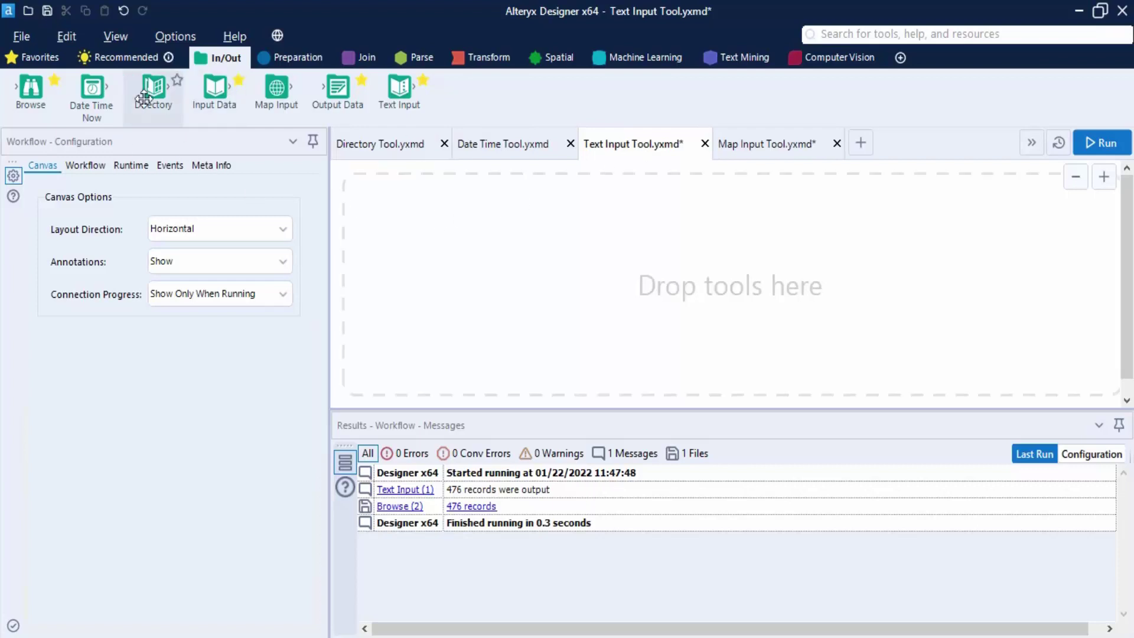
left_click_drag(291, 110, 299, 116)
left_click_drag(400, 96, 559, 284)
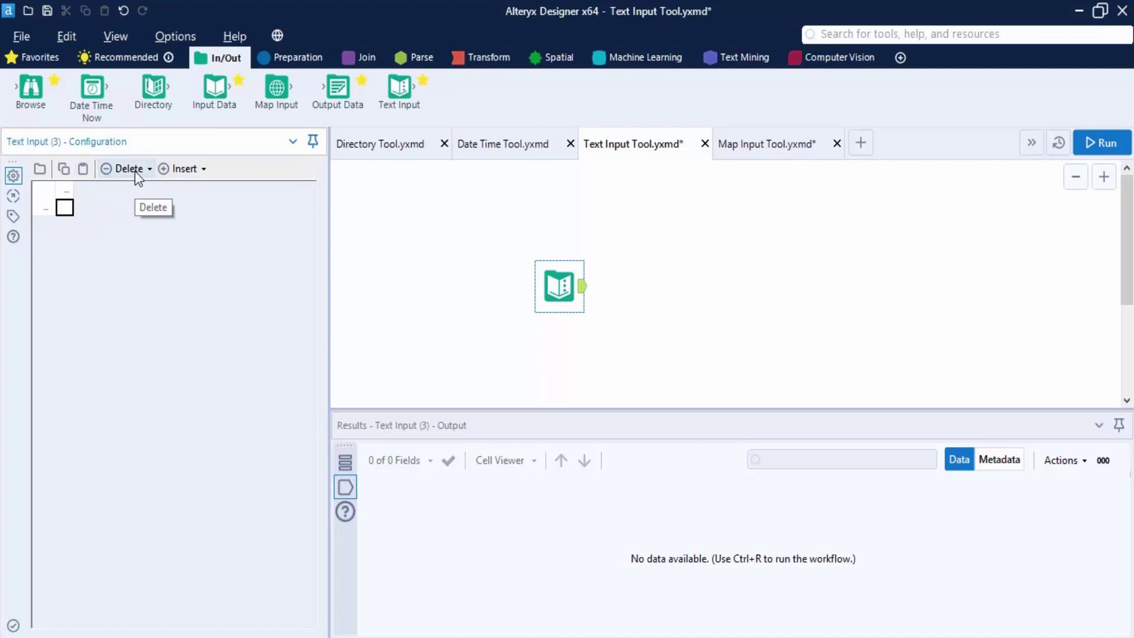
Step: Add a first grid row with a person's name, age 12 and city Delhi
left_click(177, 173)
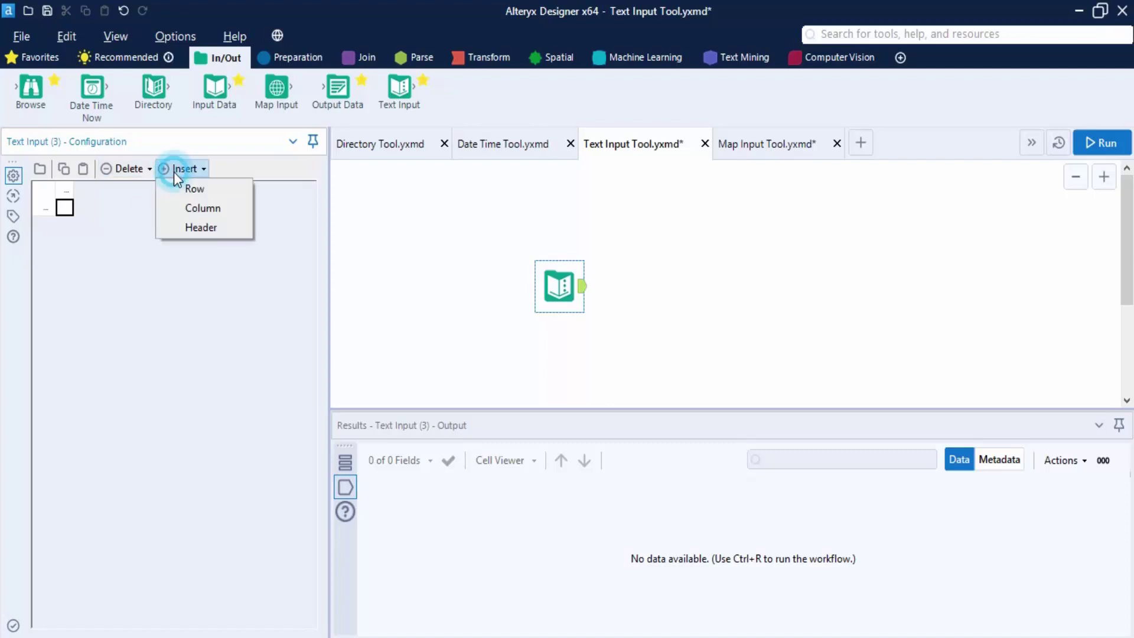
left_click(189, 196)
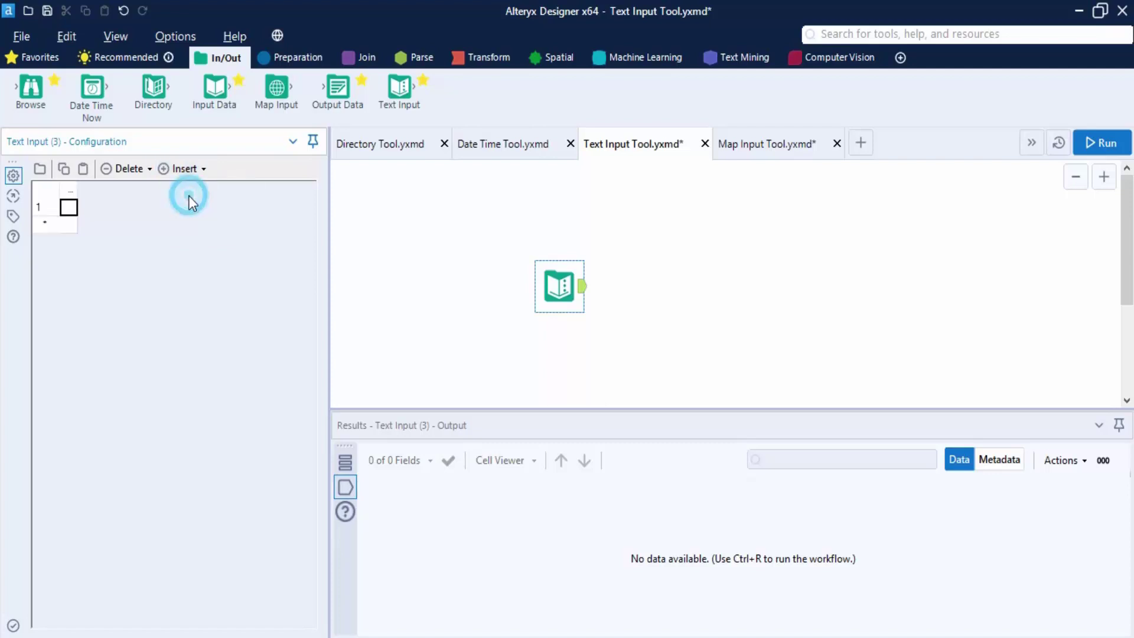
left_click(71, 203)
type("Sameer")
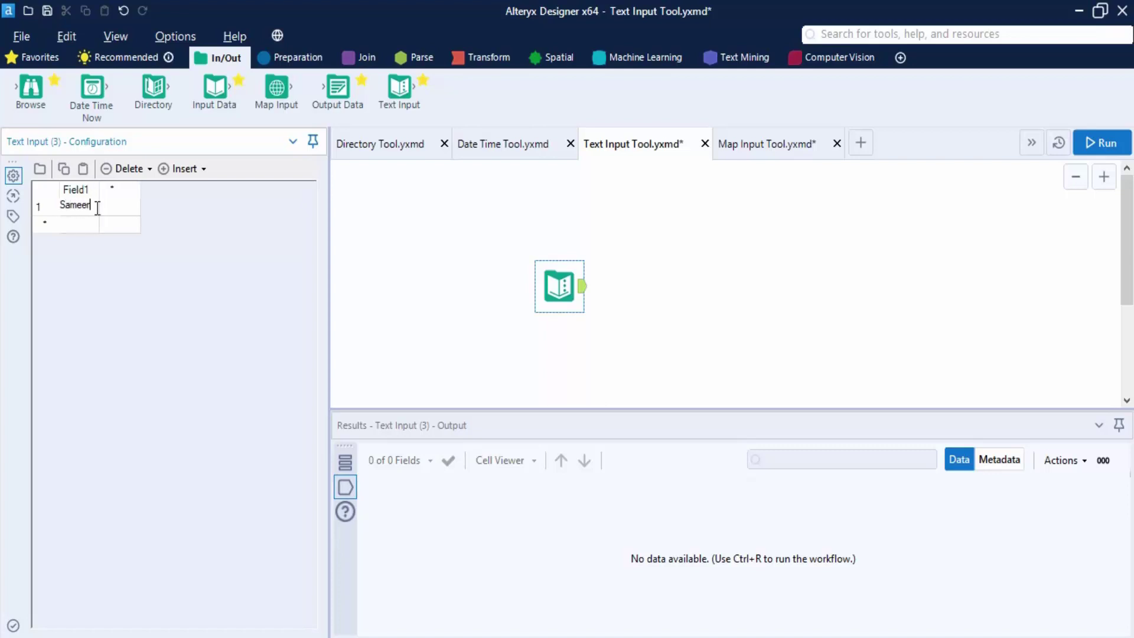
key("Tab")
type("12")
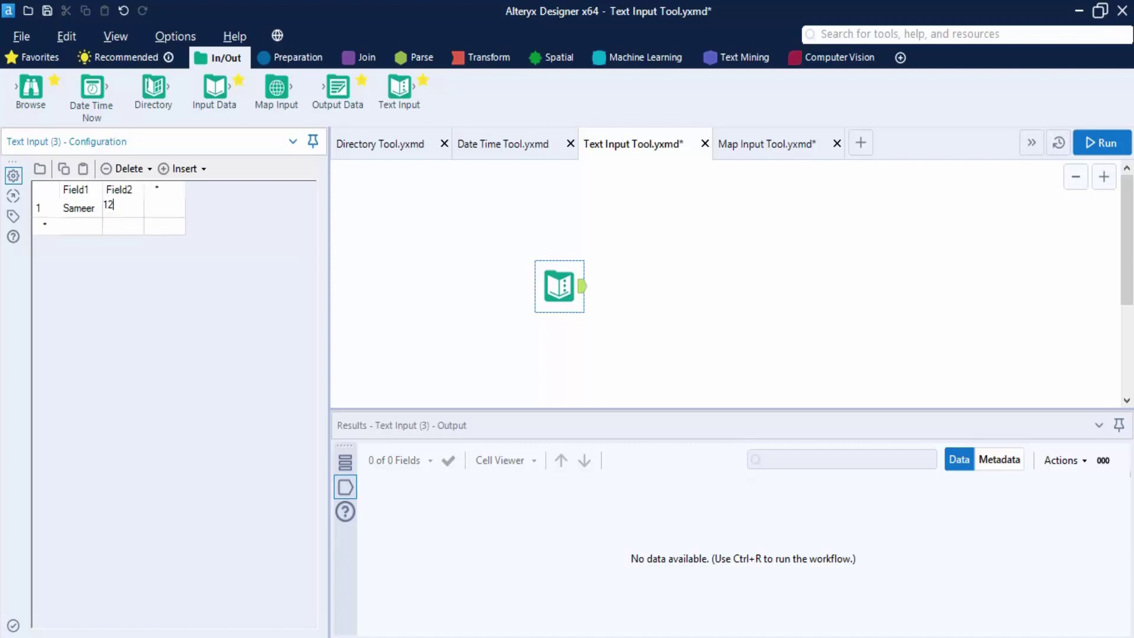
key("Tab")
type("Delhi")
key("Return")
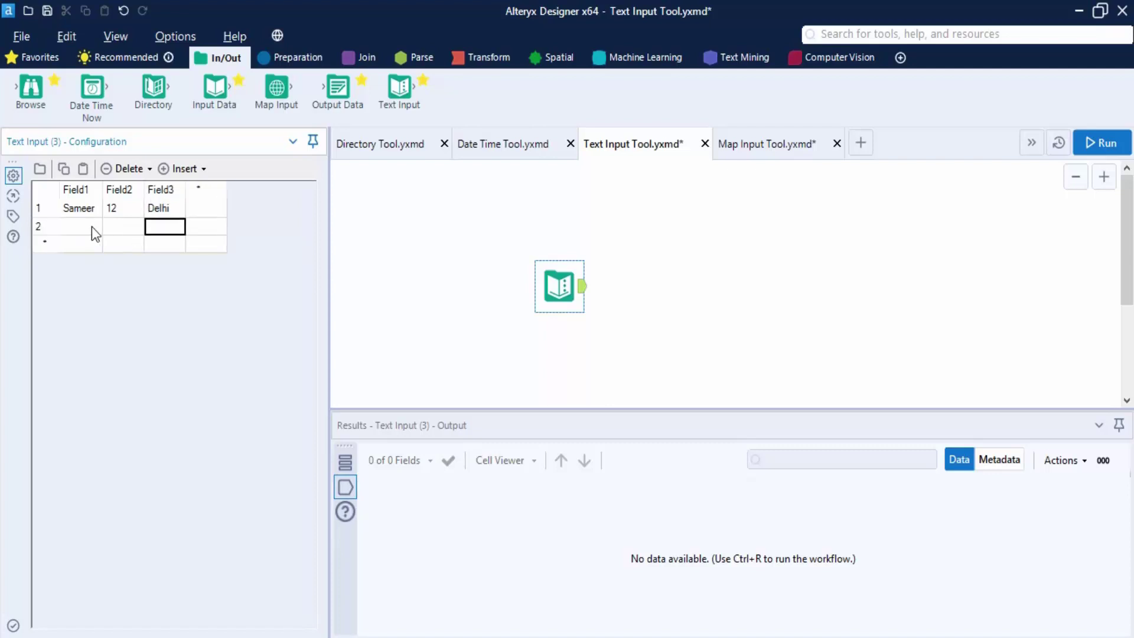
Step: Enter a second row with another person's name, age 34 and city Mumbai
left_click(92, 227)
type("Amar")
key("Tab")
type("34")
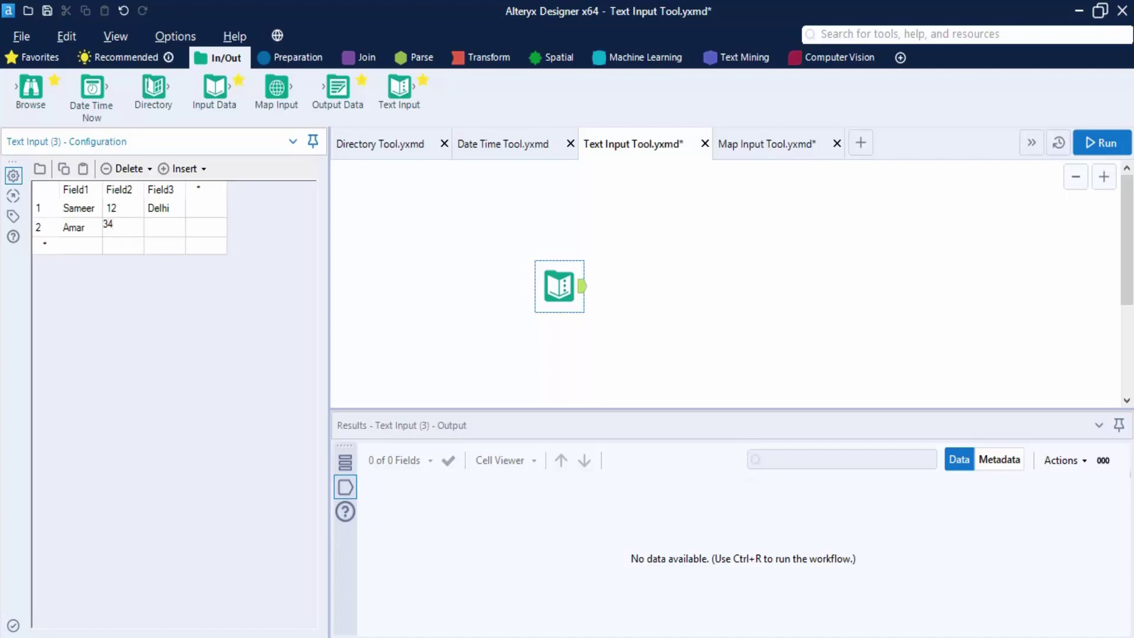
key("Tab")
type("Mumbai")
key("Return")
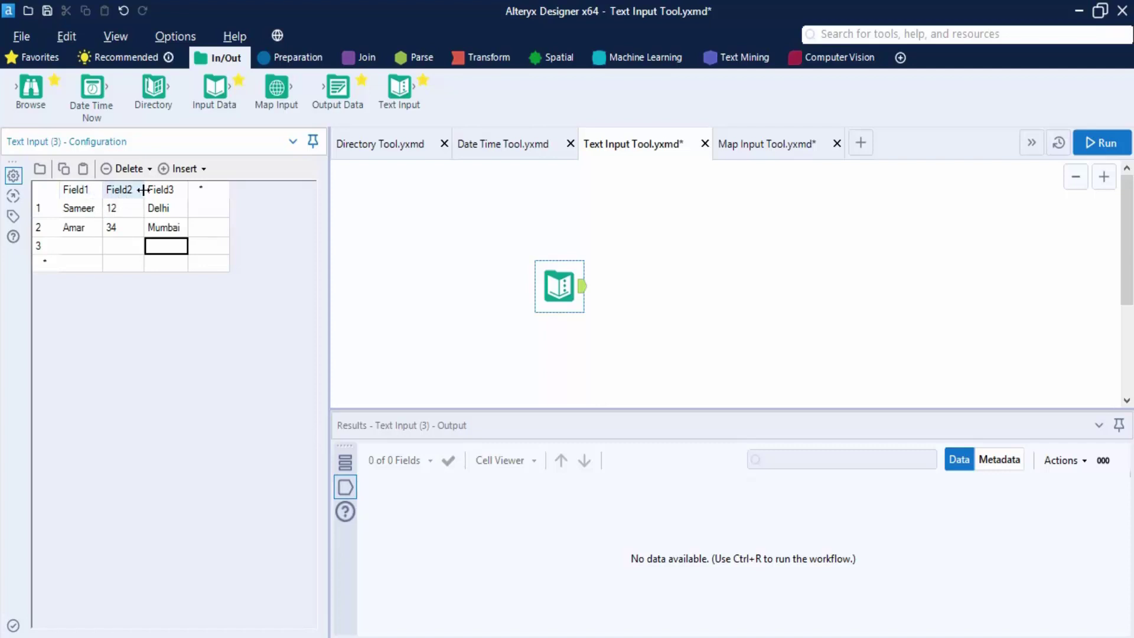
Step: Rename the columns to Name, Age and City, then run the workflow
double_click(81, 188)
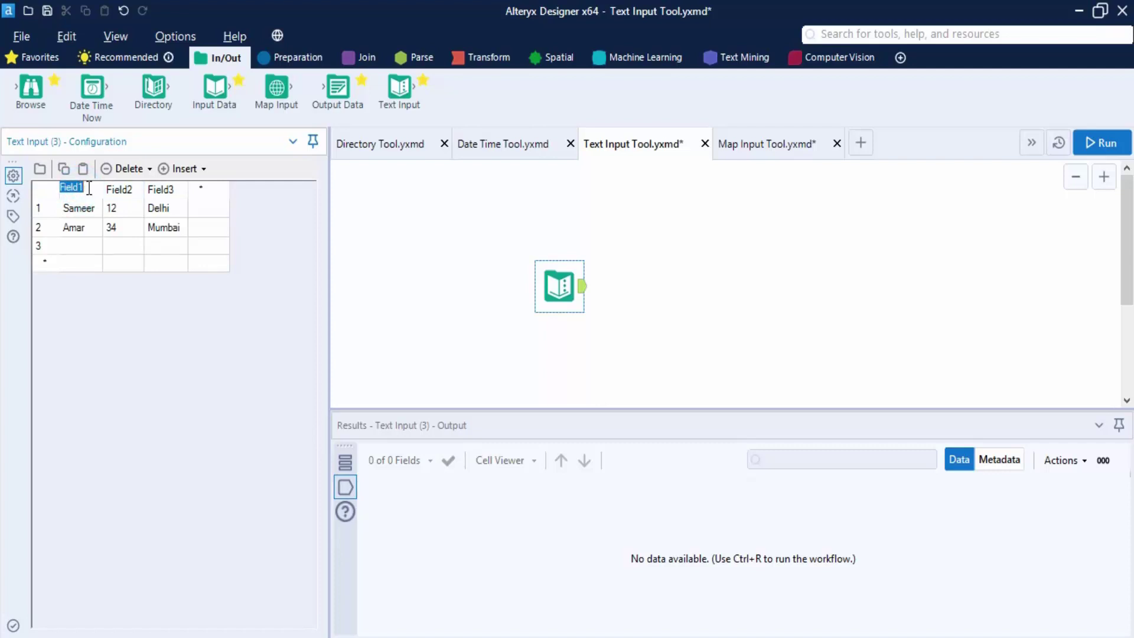
type("Name")
double_click(111, 193)
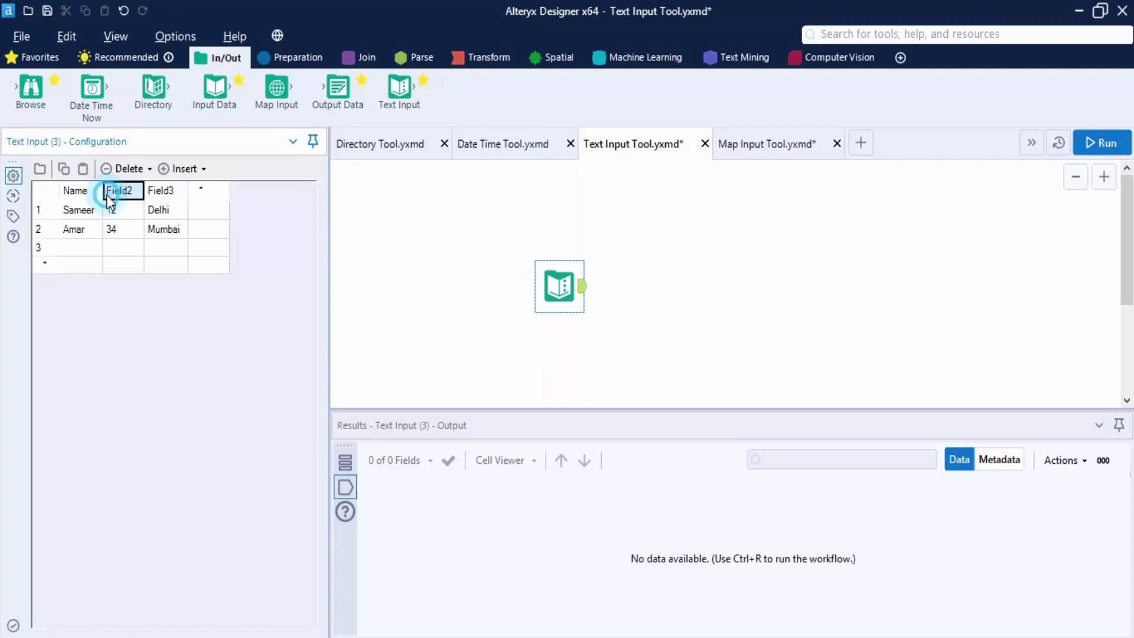
type("Age")
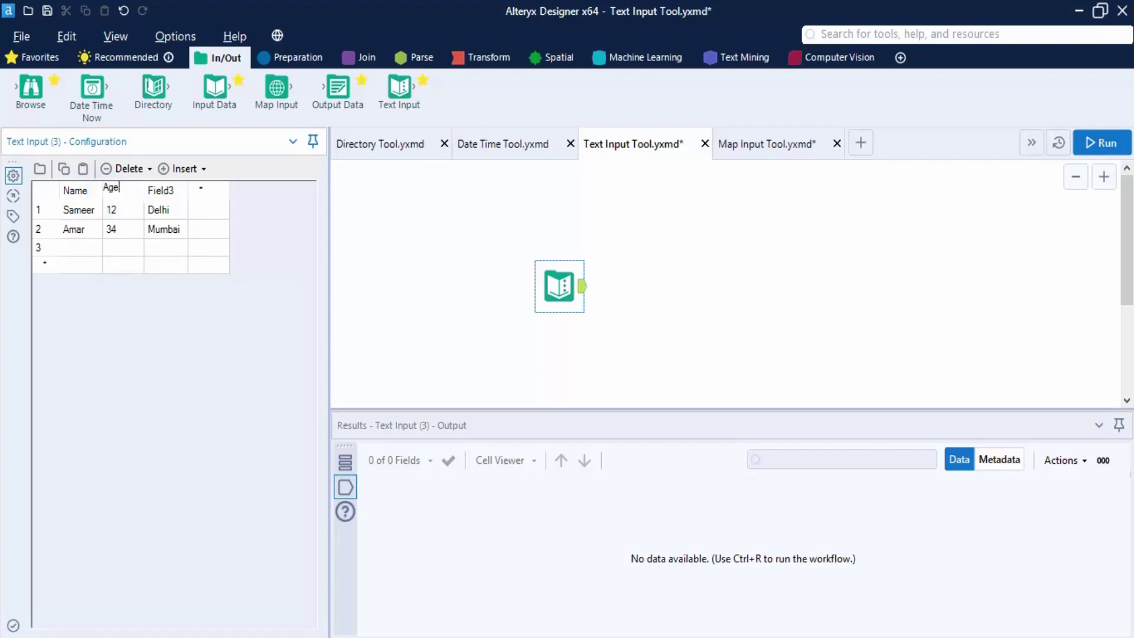
left_click(165, 193)
left_click(166, 193)
type("City")
key("Return")
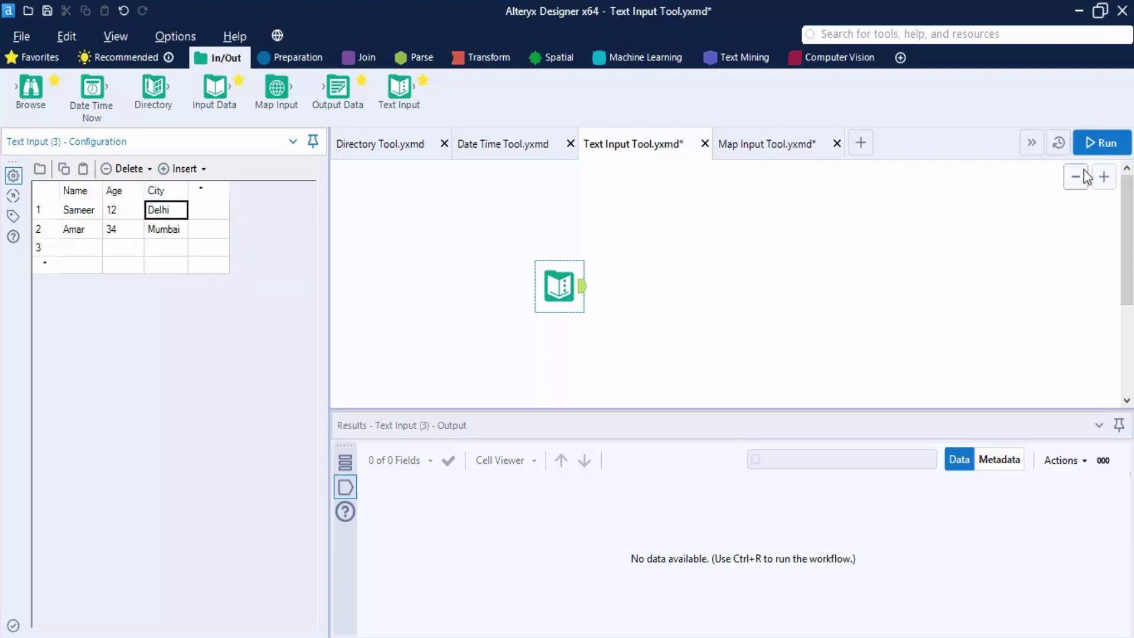
left_click(1103, 143)
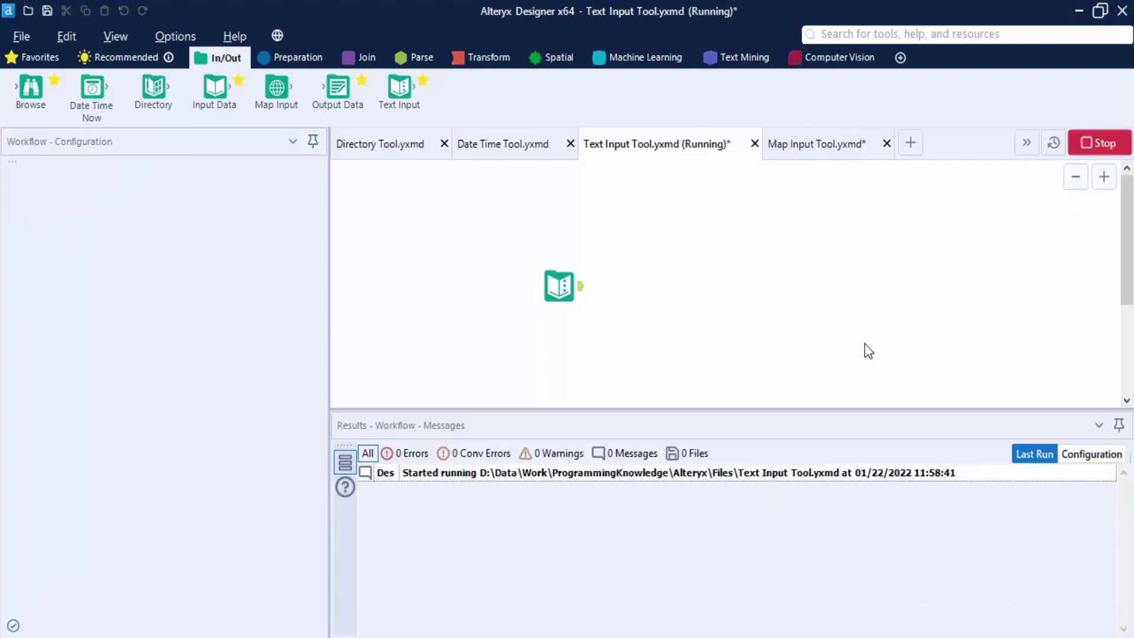
left_click(705, 391)
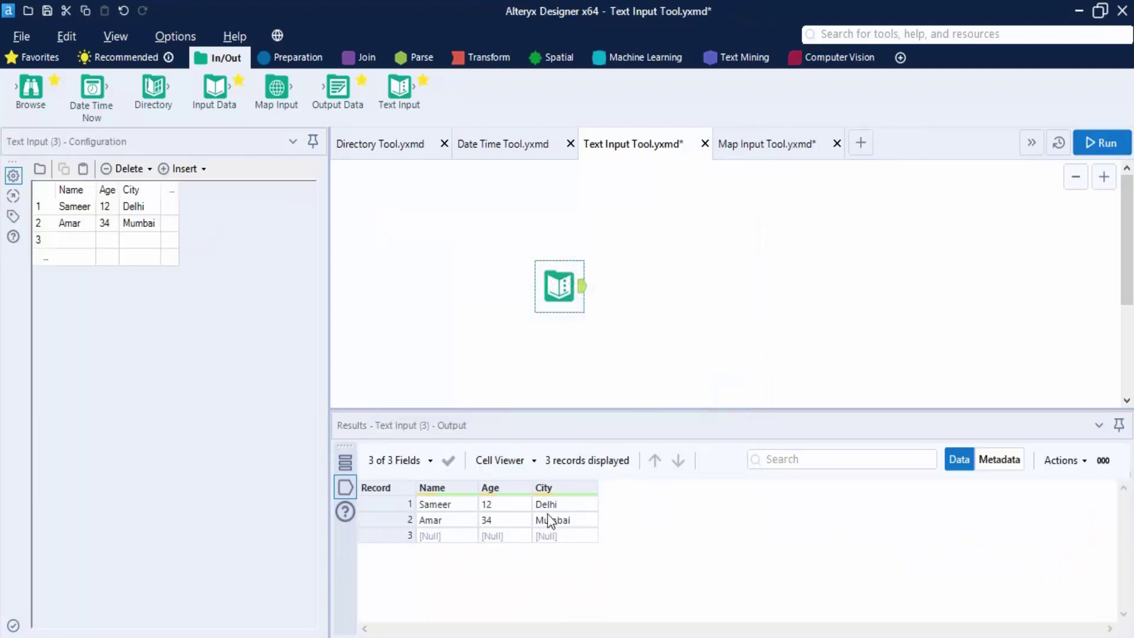
Step: Import the Consumer sheet of Output Excel.xlsx into the grid, accept the 10000-cell limit, and run
left_click(40, 168)
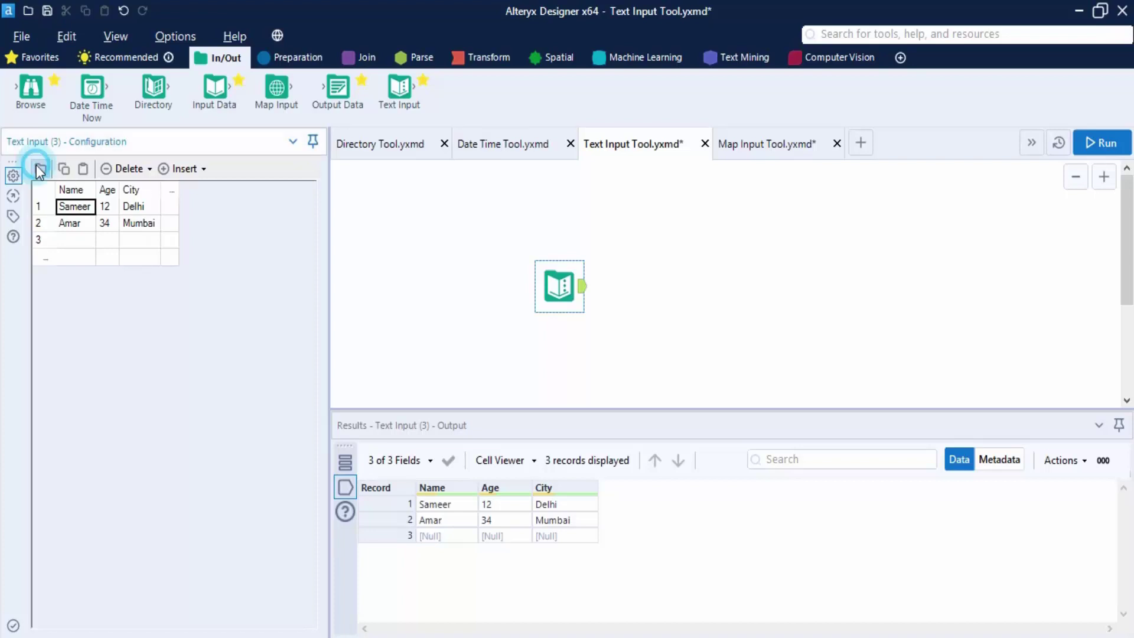
left_click(75, 206)
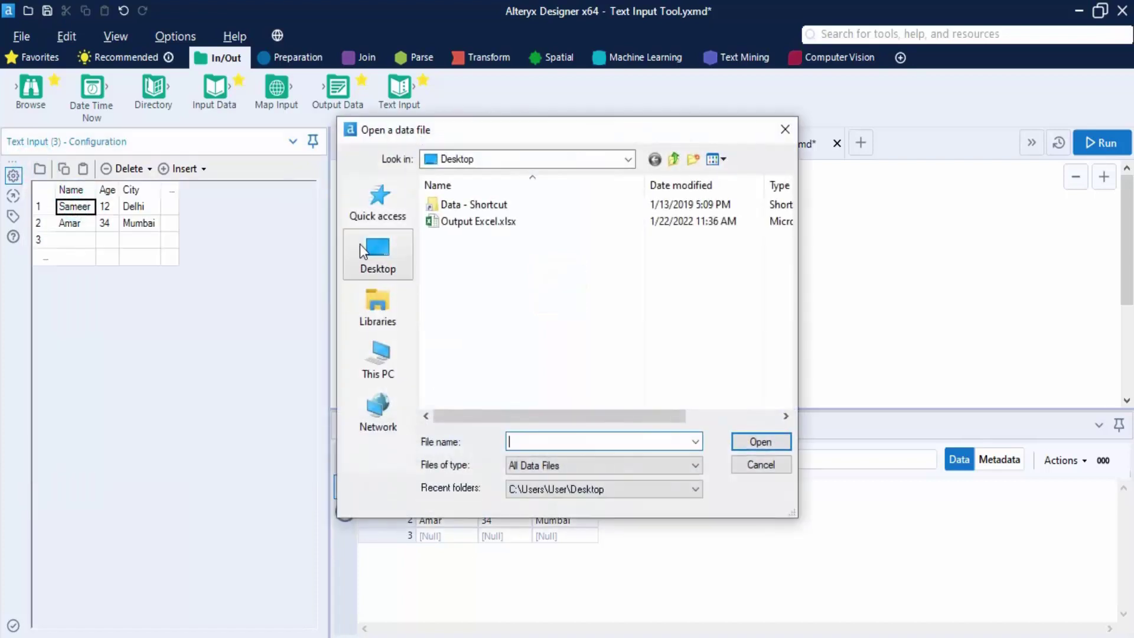
left_click(481, 222)
left_click(760, 442)
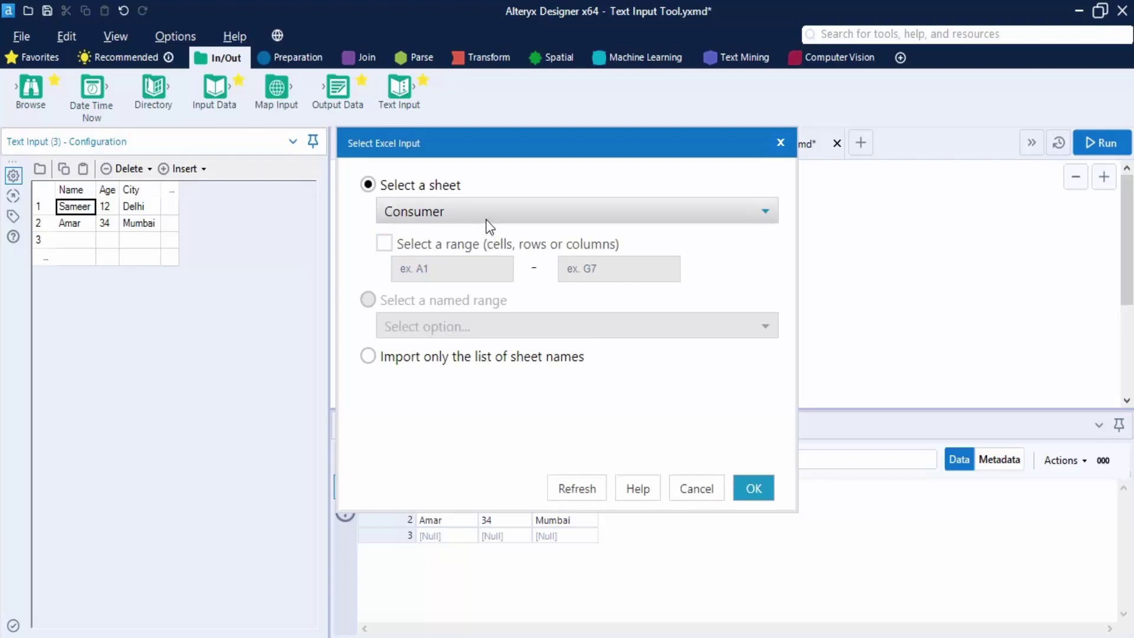
left_click(763, 488)
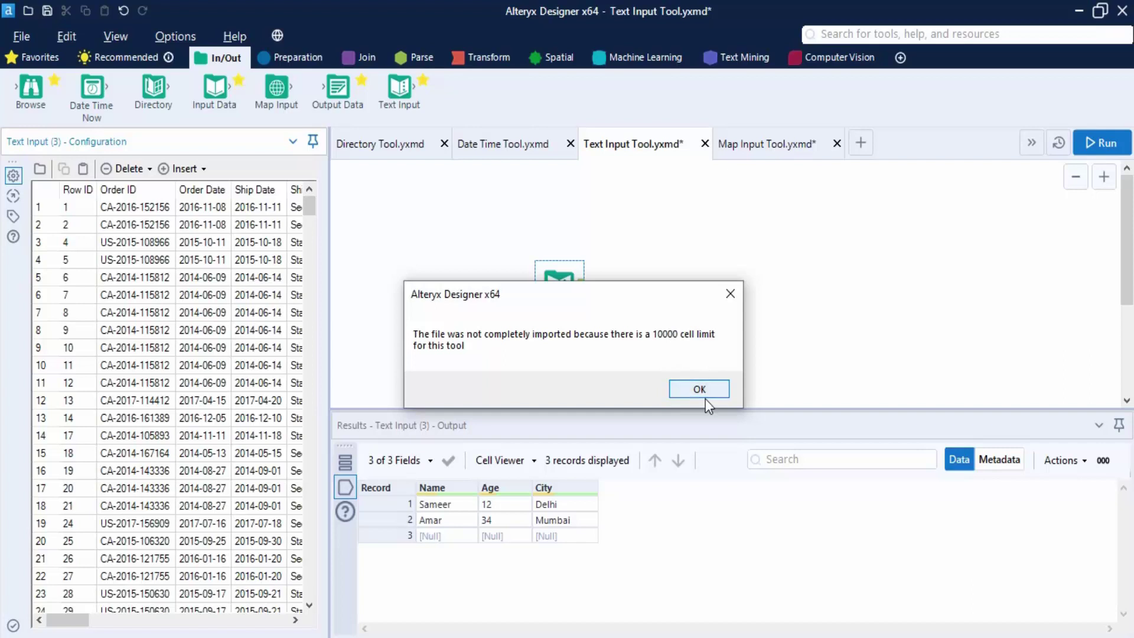
left_click(684, 387)
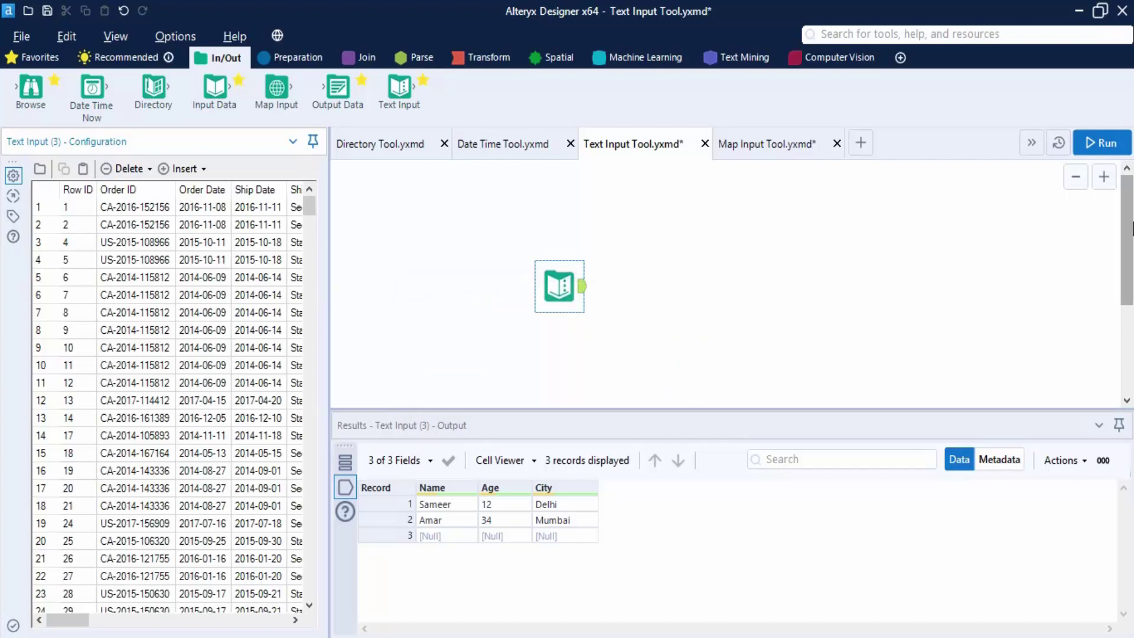
left_click(1110, 145)
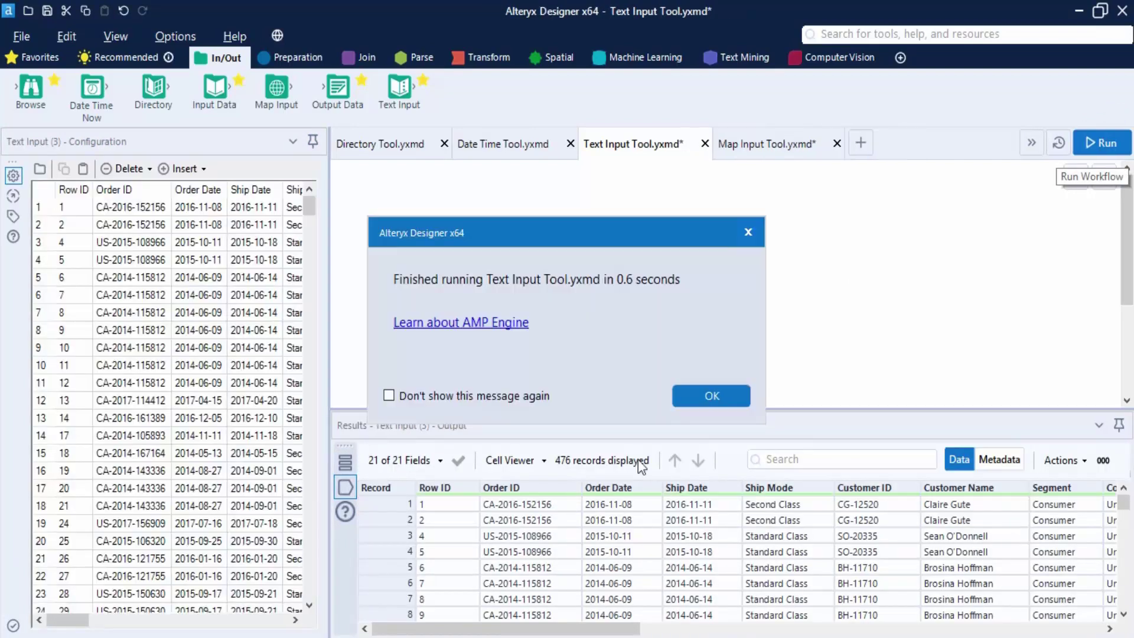
Step: Browse the 476 imported records in an enlarged Results pane, then restore the layout and save
left_click(678, 399)
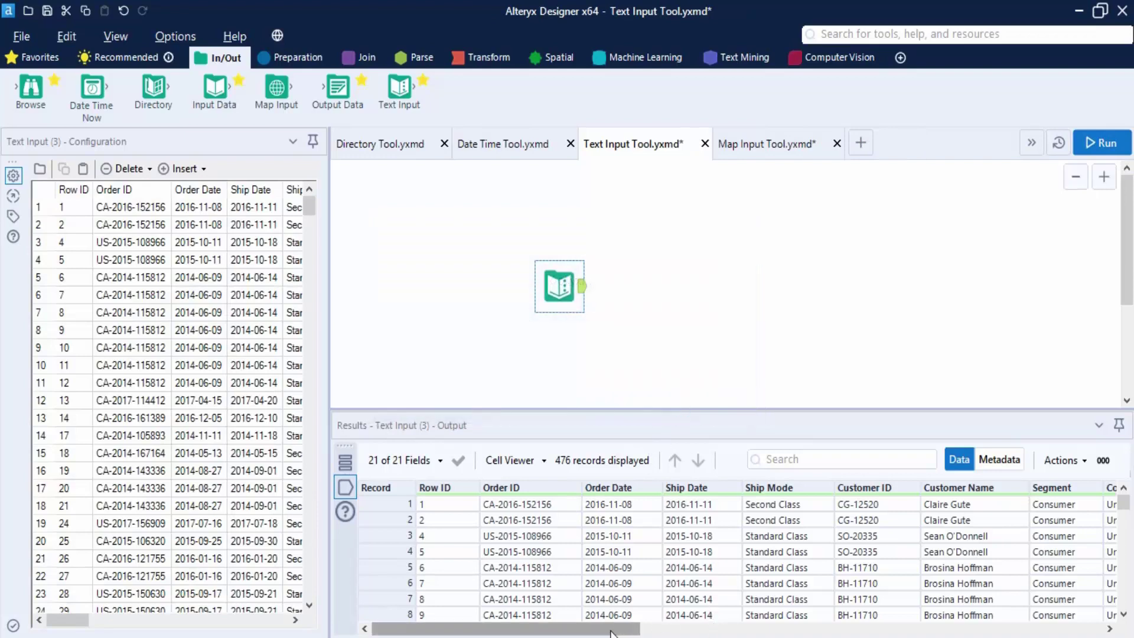
left_click_drag(635, 629, 674, 605)
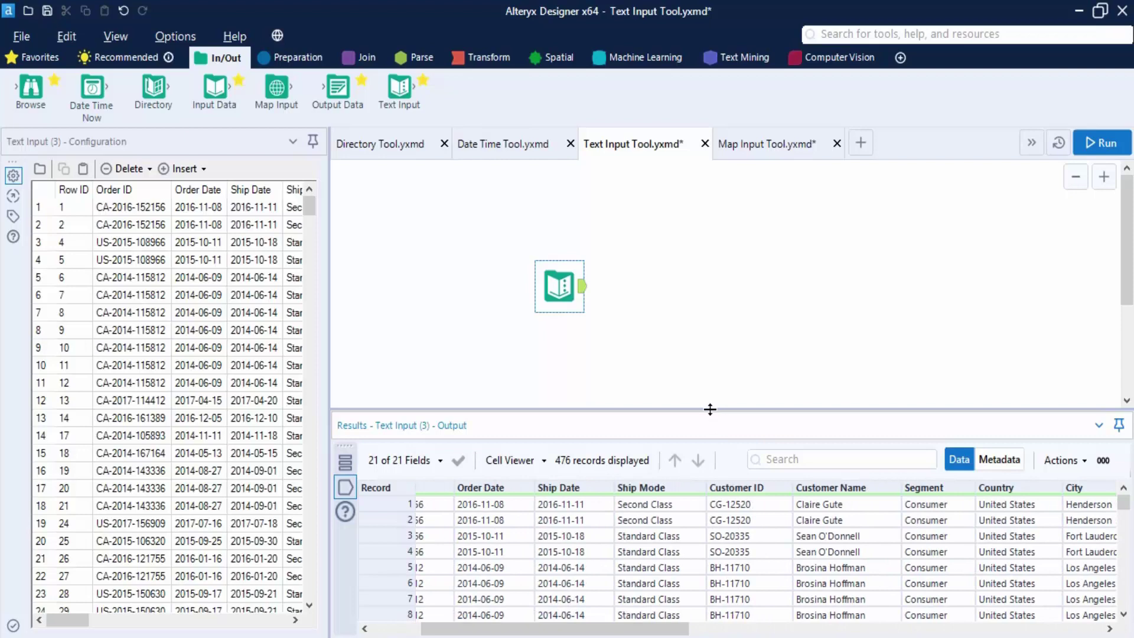
left_click_drag(710, 408, 707, 292)
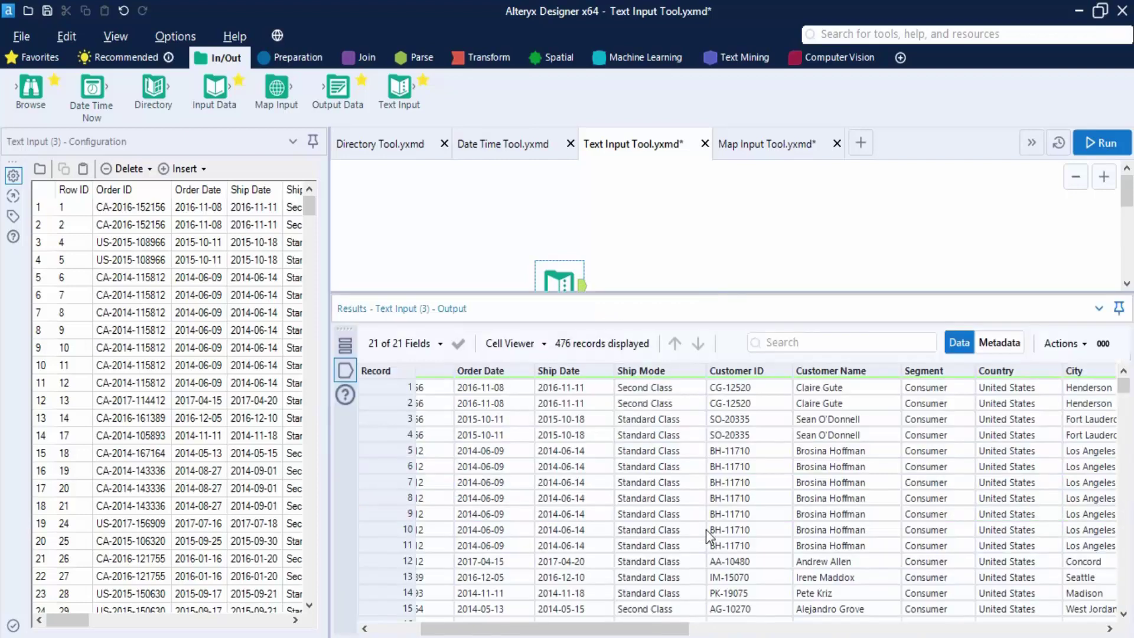
scroll(708, 541, "down", 20)
scroll(707, 553, "down", 20)
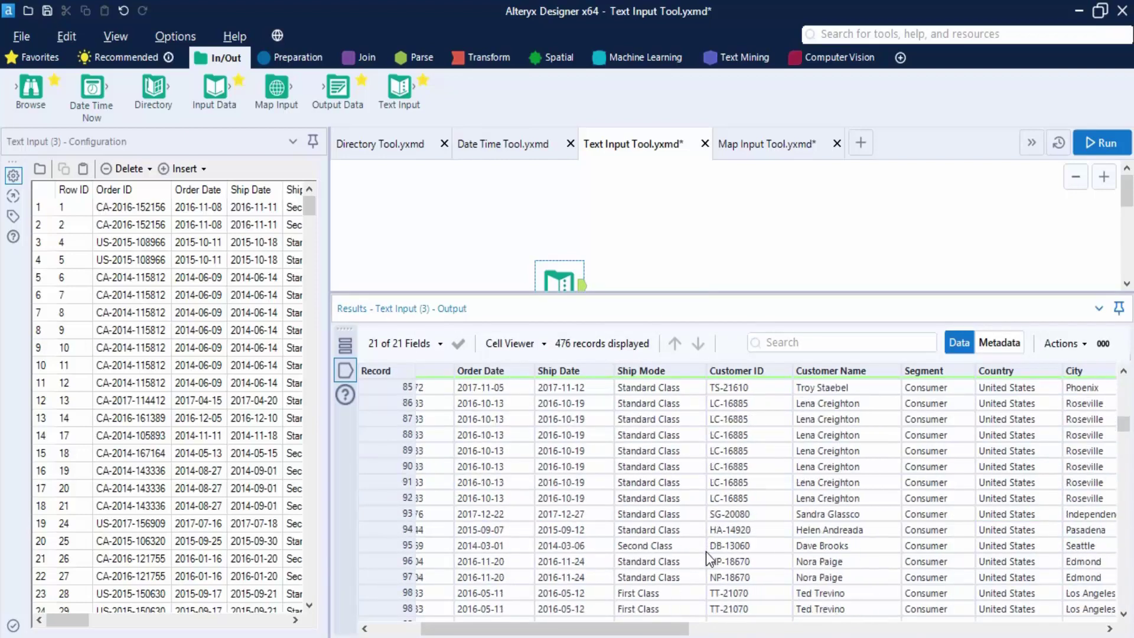
scroll(704, 558, "down", 20)
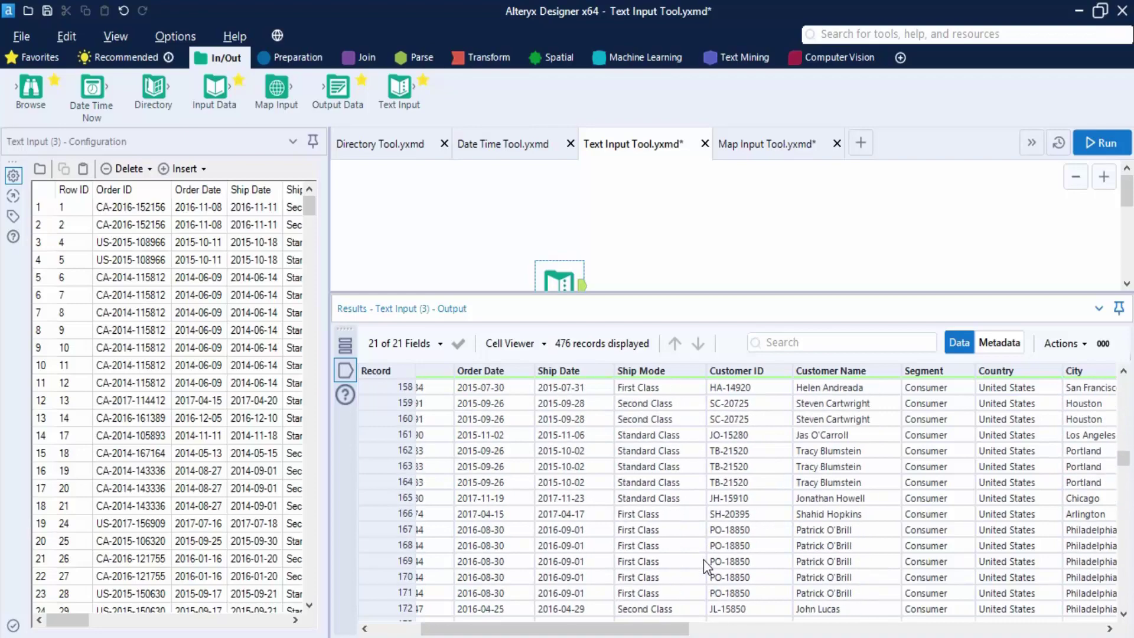
scroll(704, 573, "up", 19)
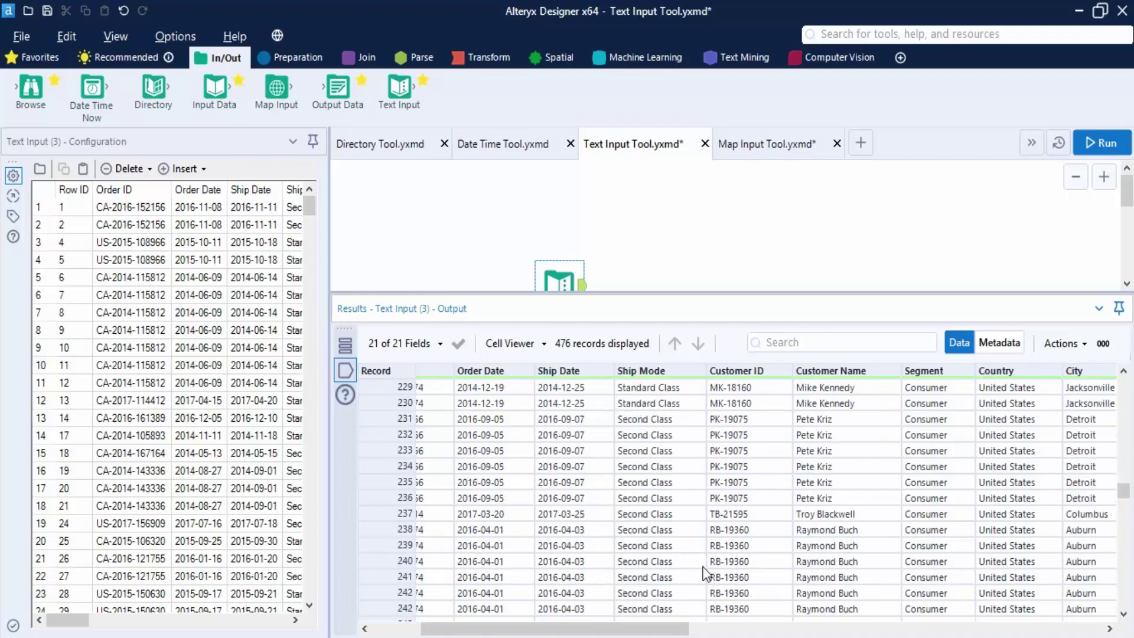
scroll(704, 573, "up", 20)
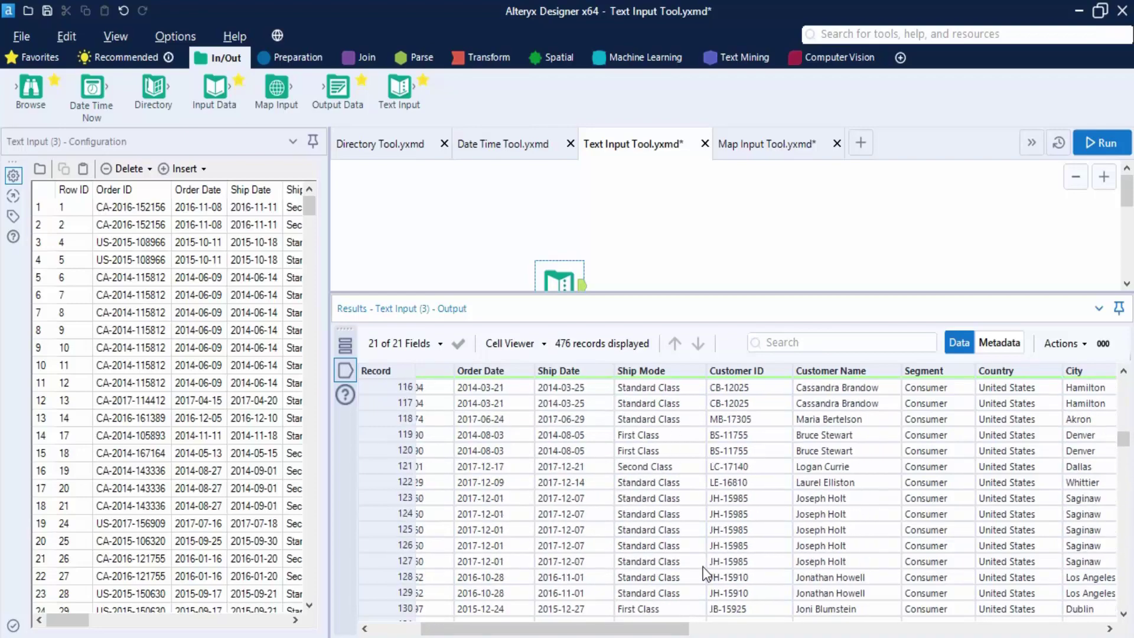
scroll(708, 573, "up", 13)
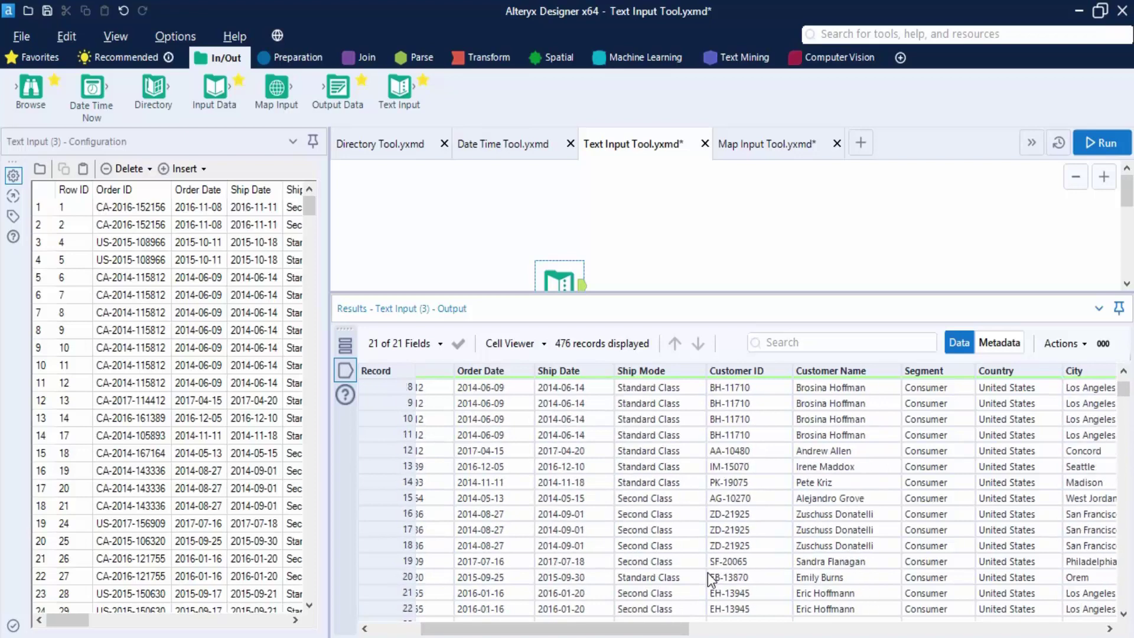
left_click_drag(710, 290, 691, 407)
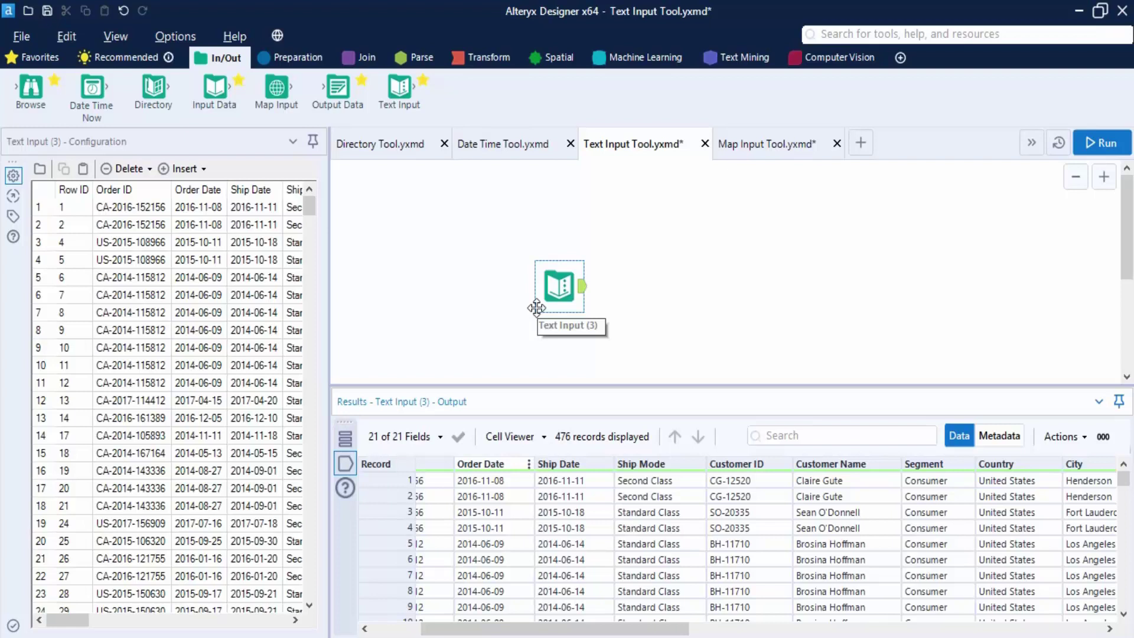
key("ctrl+s")
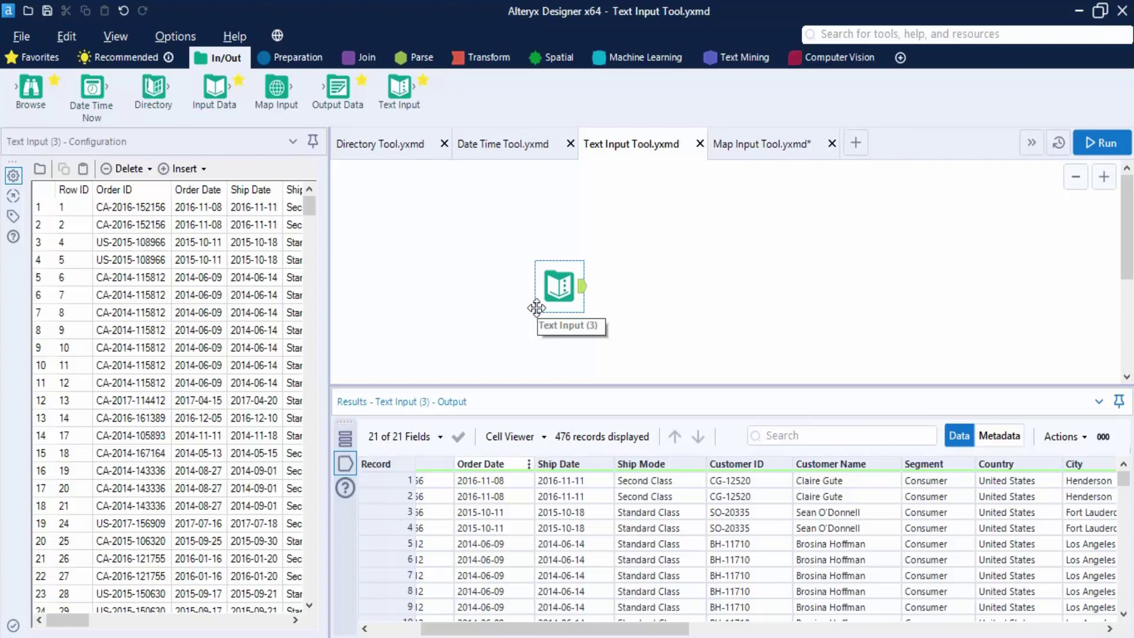
Step: Delete the Order ID and Order Date columns from the Text Input grid
left_click(134, 191)
left_click(128, 168)
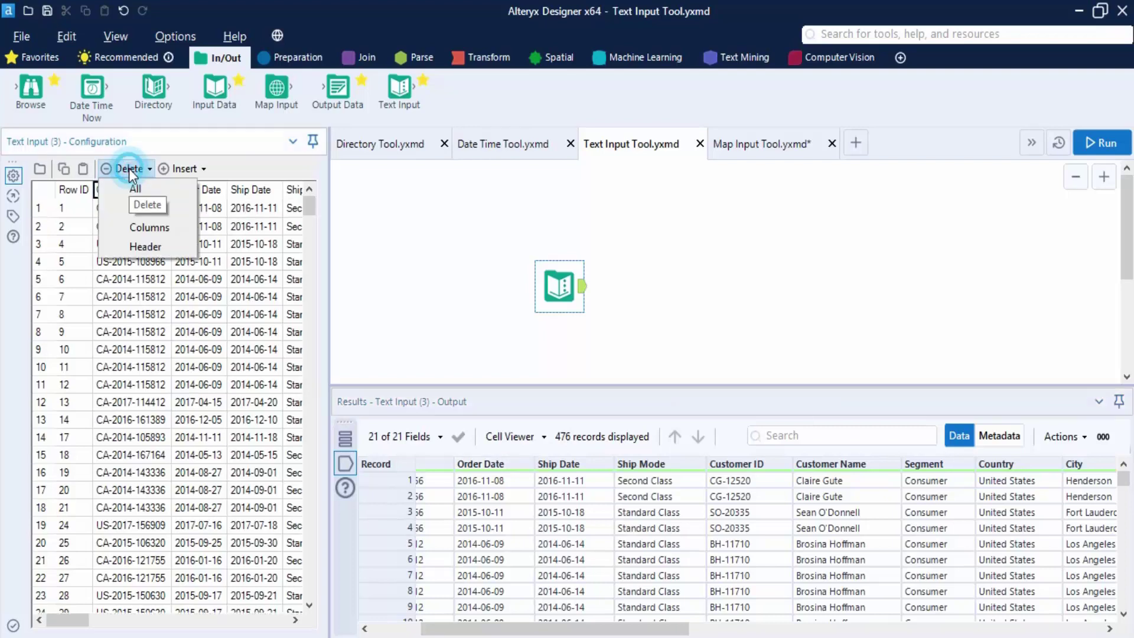
left_click(152, 223)
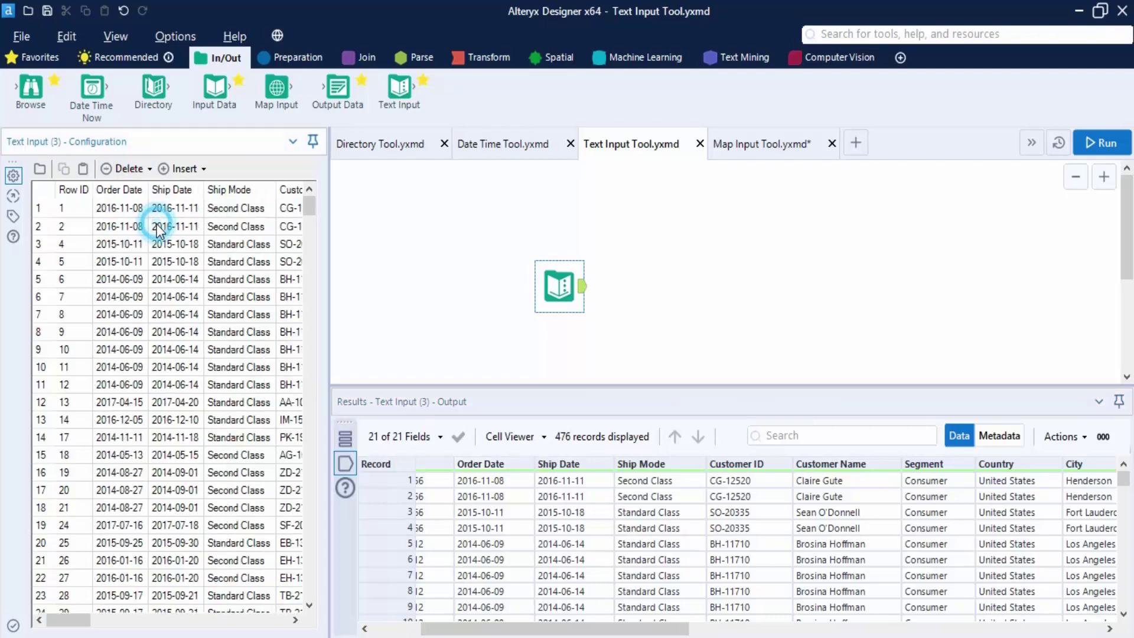
left_click(146, 169)
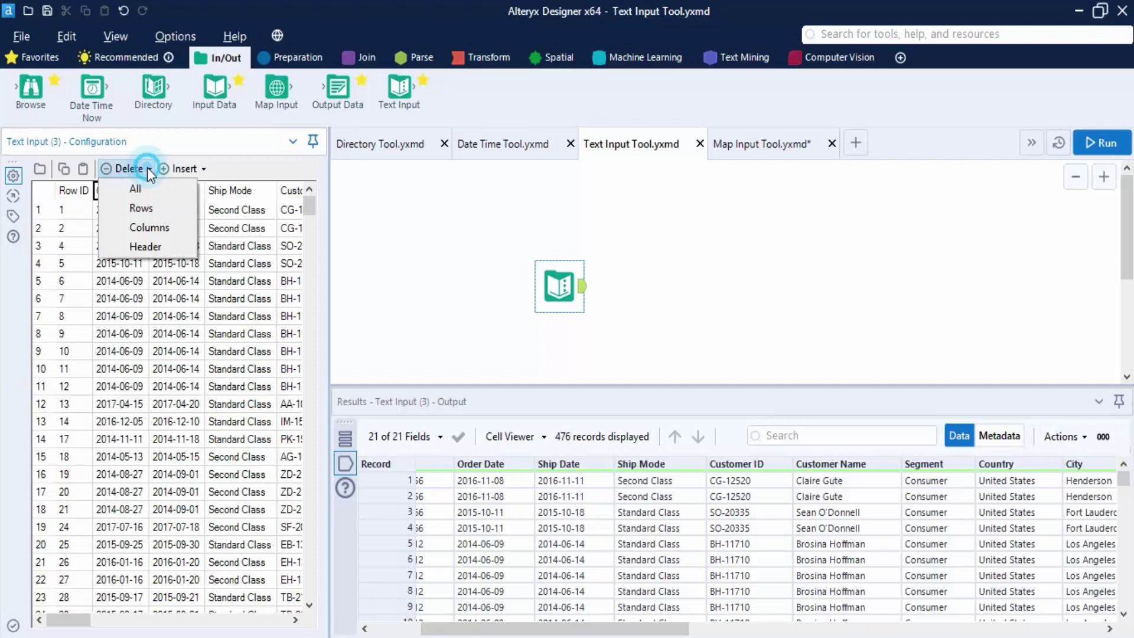
left_click(155, 228)
left_click(128, 168)
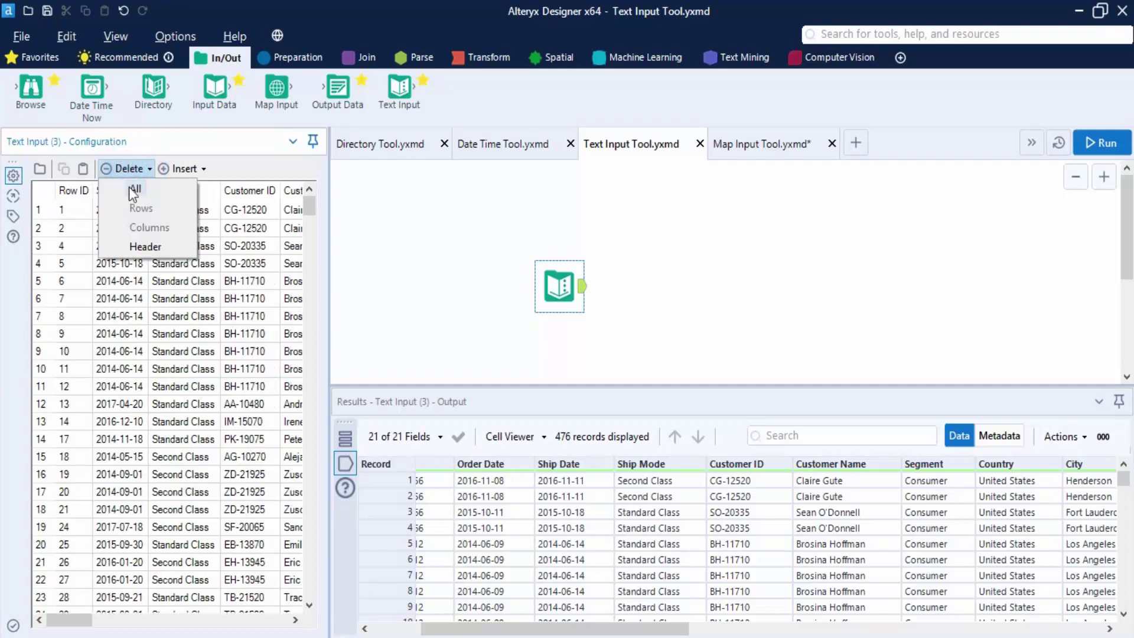
left_click(77, 263)
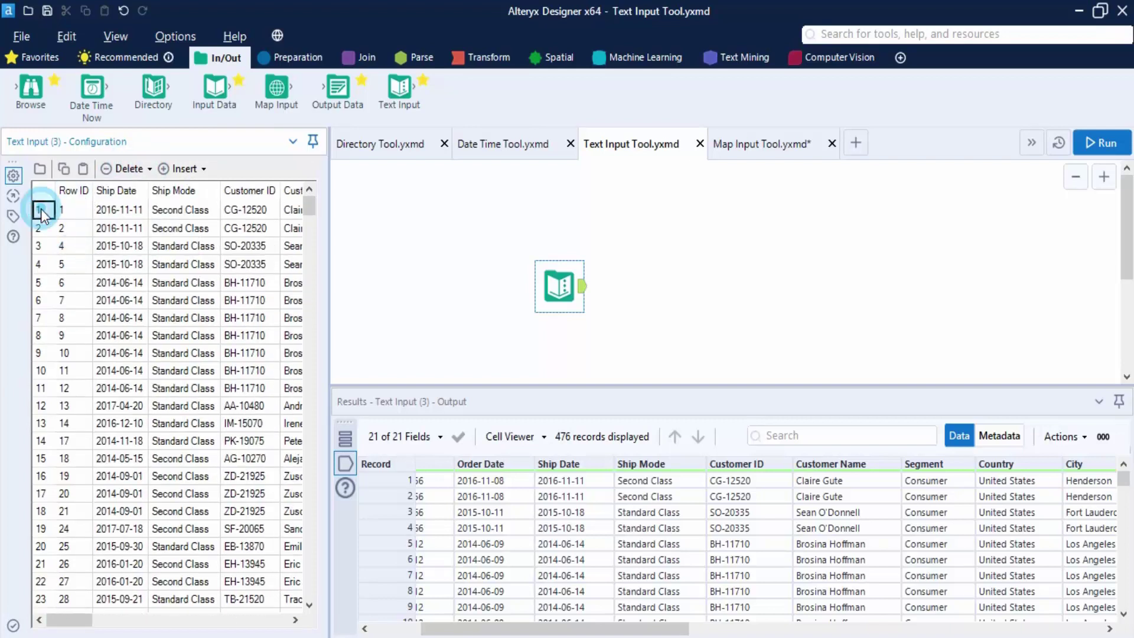
Step: Delete the row with Row ID 7 from the grid
left_click(58, 299)
left_click(41, 299)
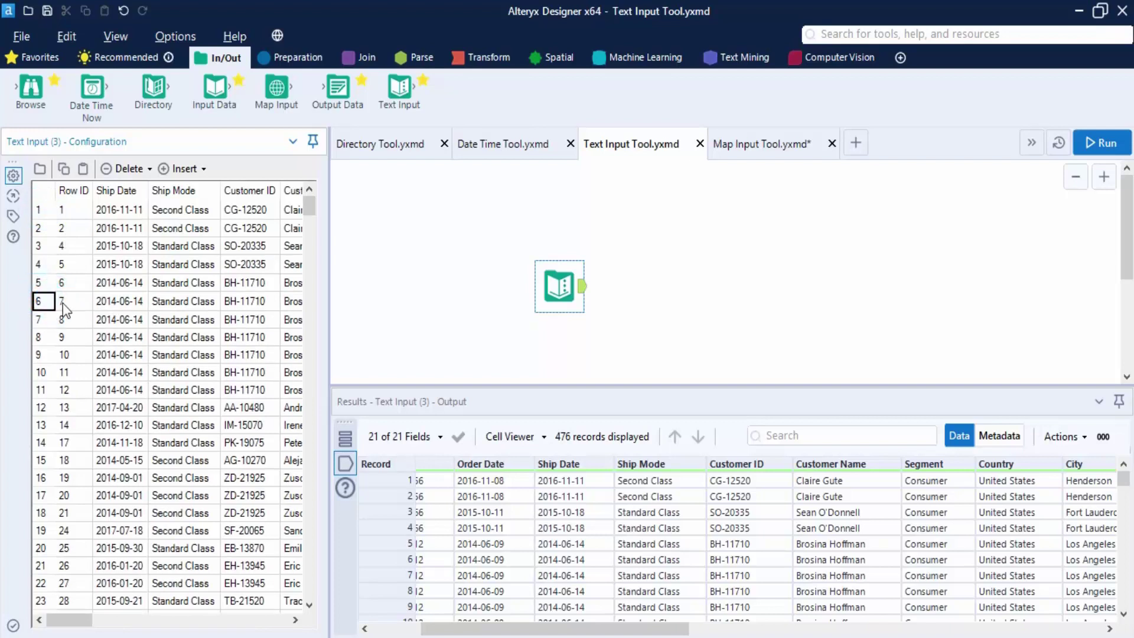
left_click(121, 169)
left_click(143, 209)
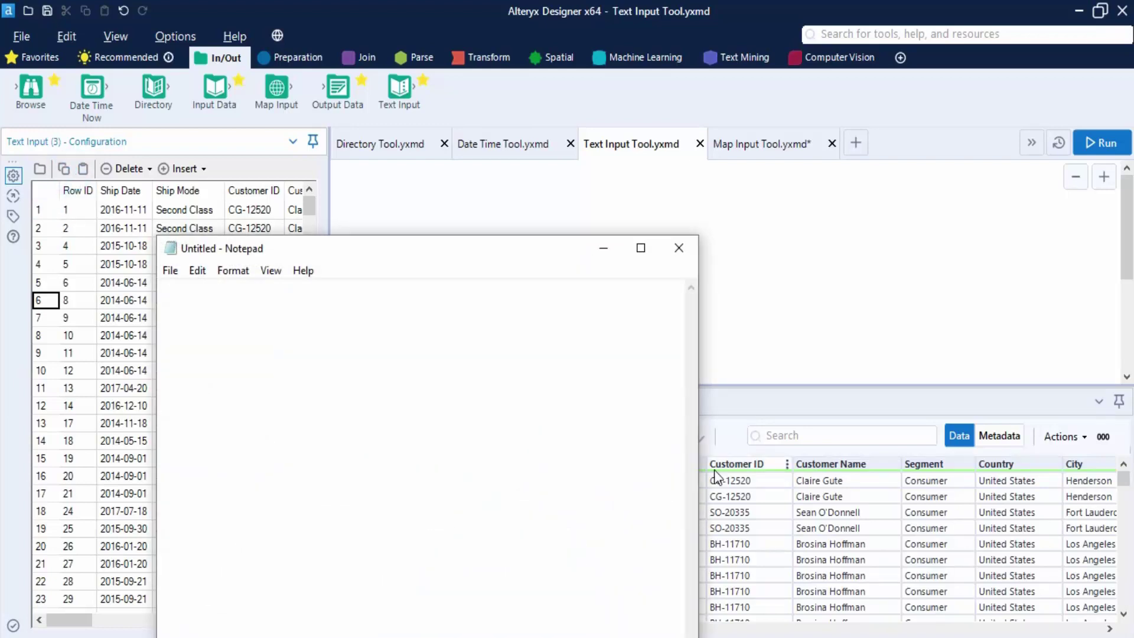
Step: Close the leftover Notepad window without saving its pasted text
type("6")
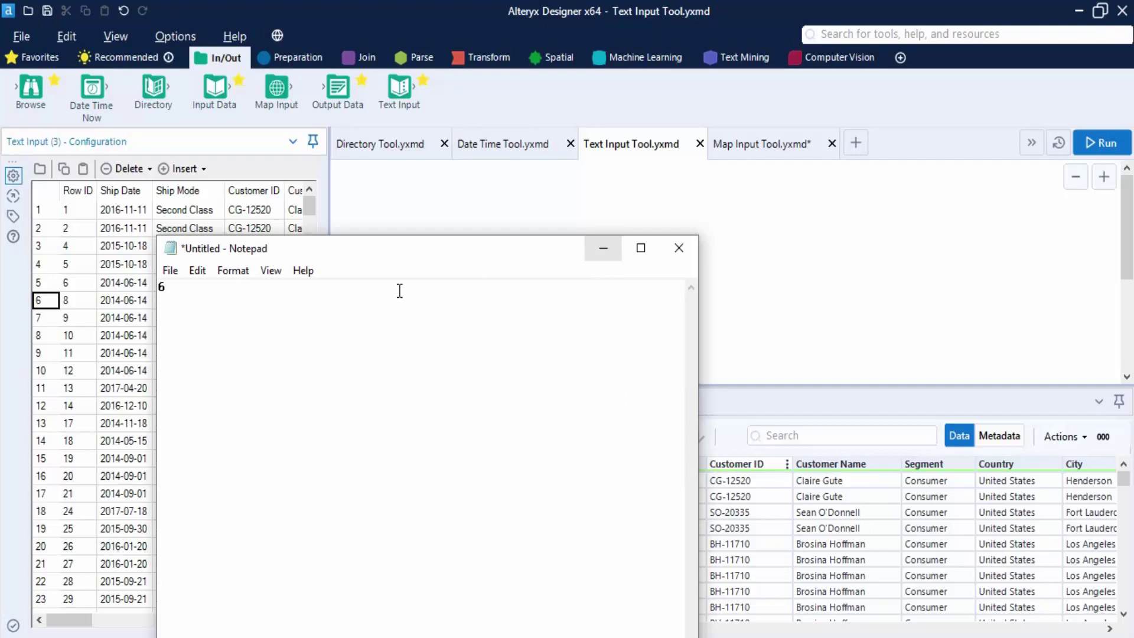
left_click(679, 248)
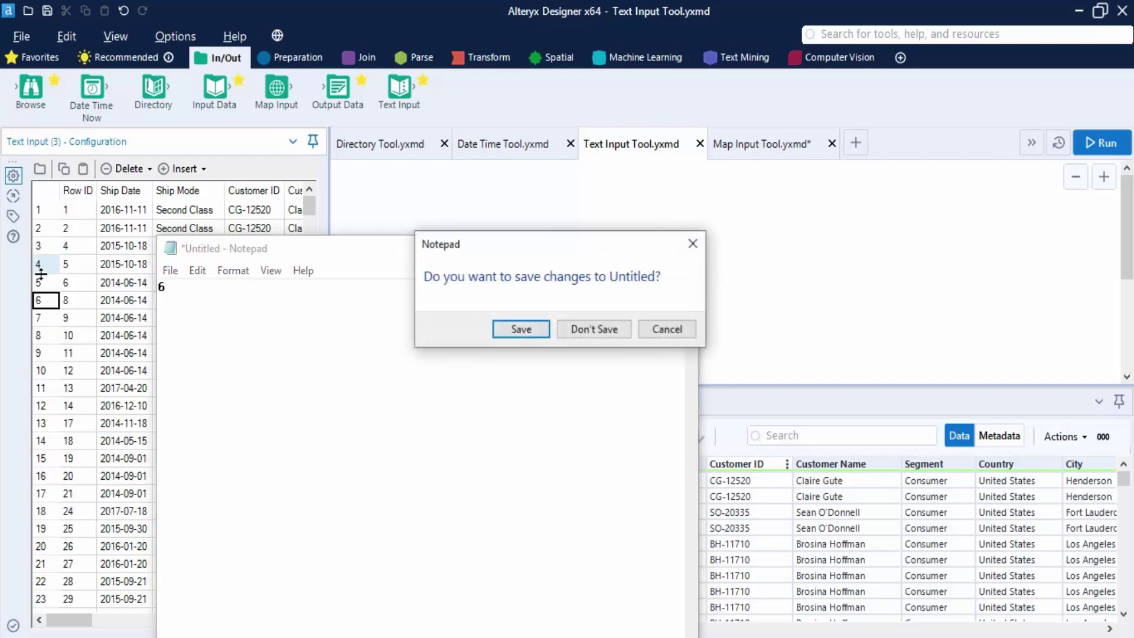
left_click(592, 329)
Step: Paste grid rows 1–6 into Notepad as tab-separated text, then close it unsaved
left_click(46, 210)
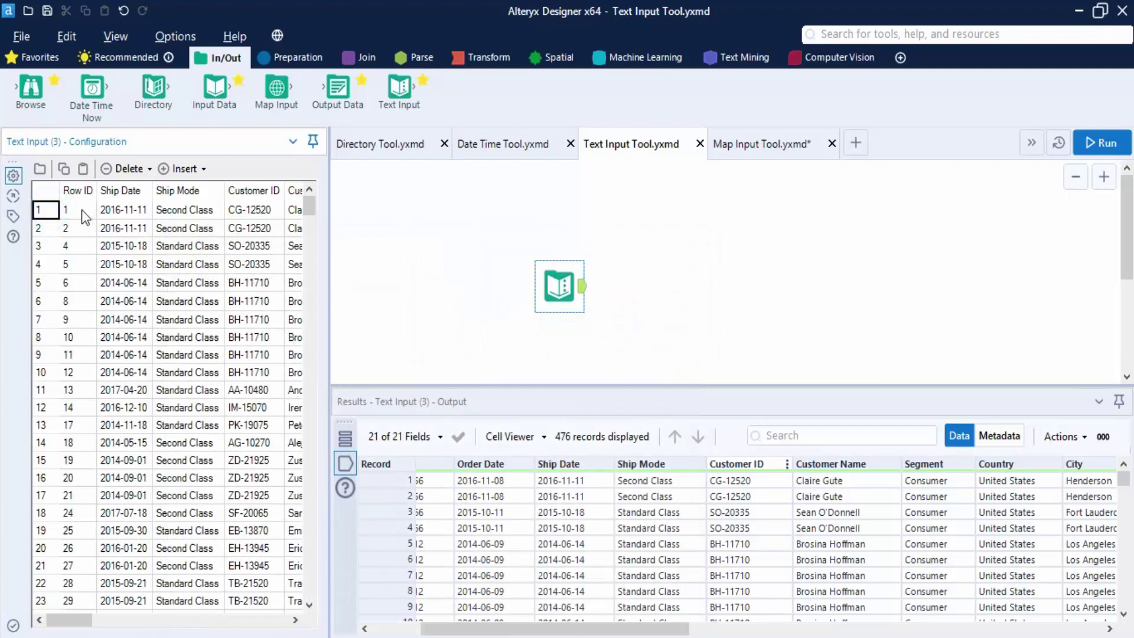
left_click_drag(81, 210, 273, 307)
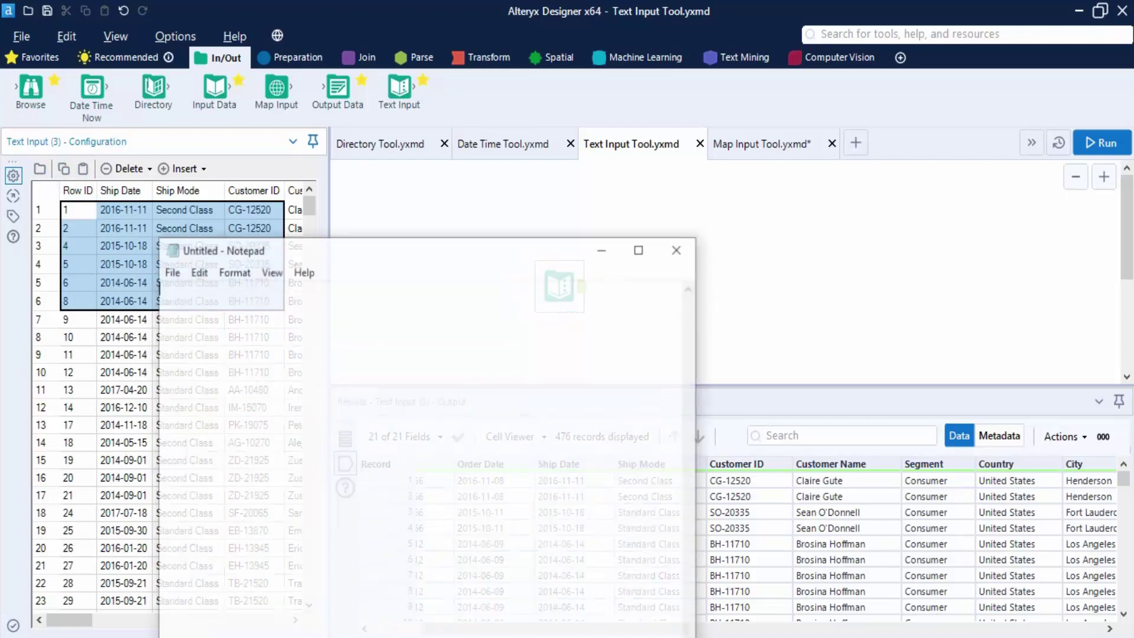
key("ctrl+v")
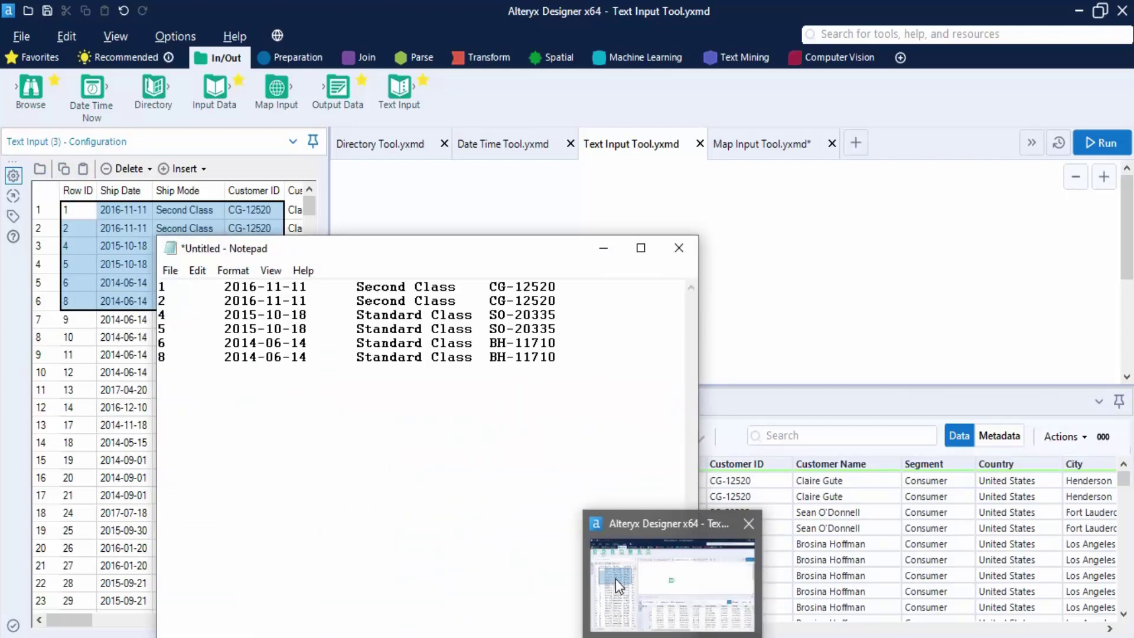
left_click(513, 424)
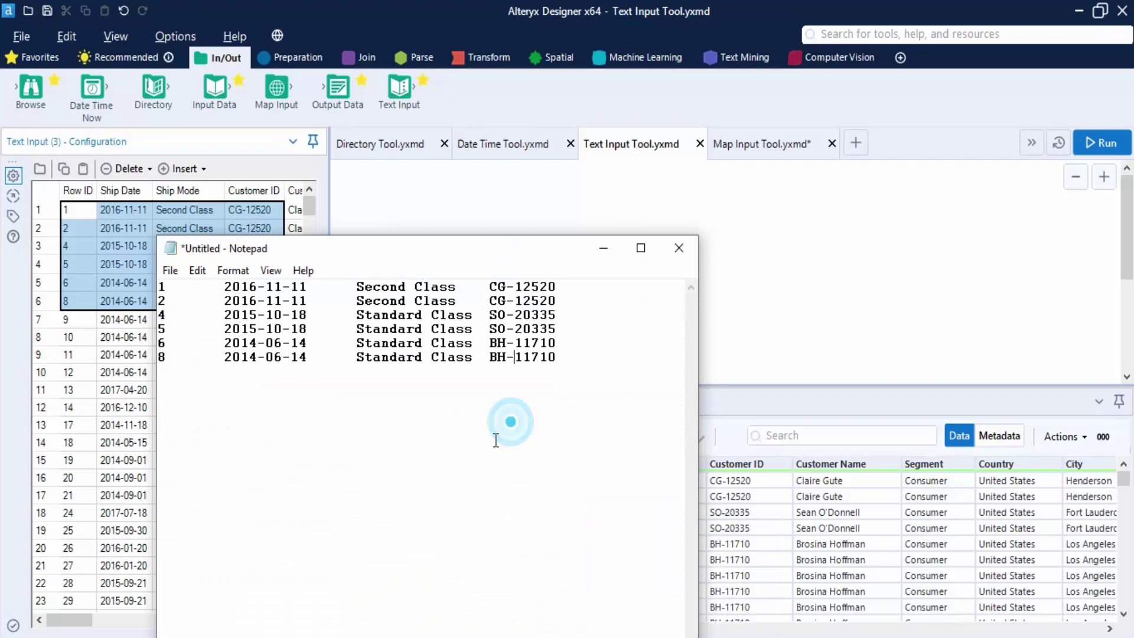
left_click(679, 248)
left_click(592, 256)
left_click(786, 244)
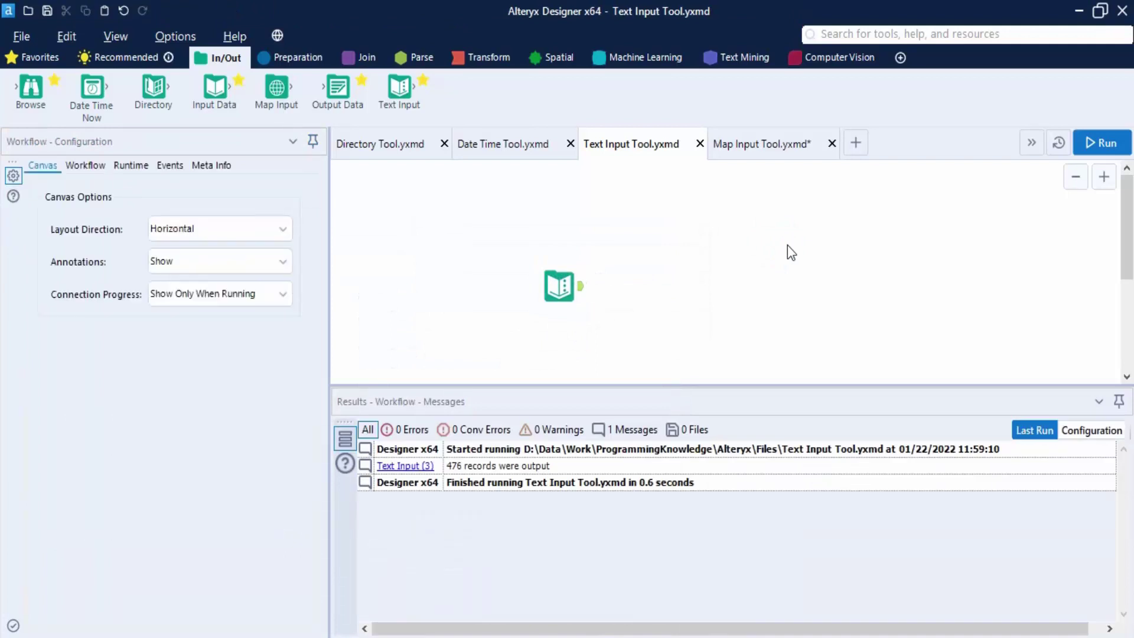
Step: Switch to the Map Input Tool.yxmd workflow tab
left_click(775, 150)
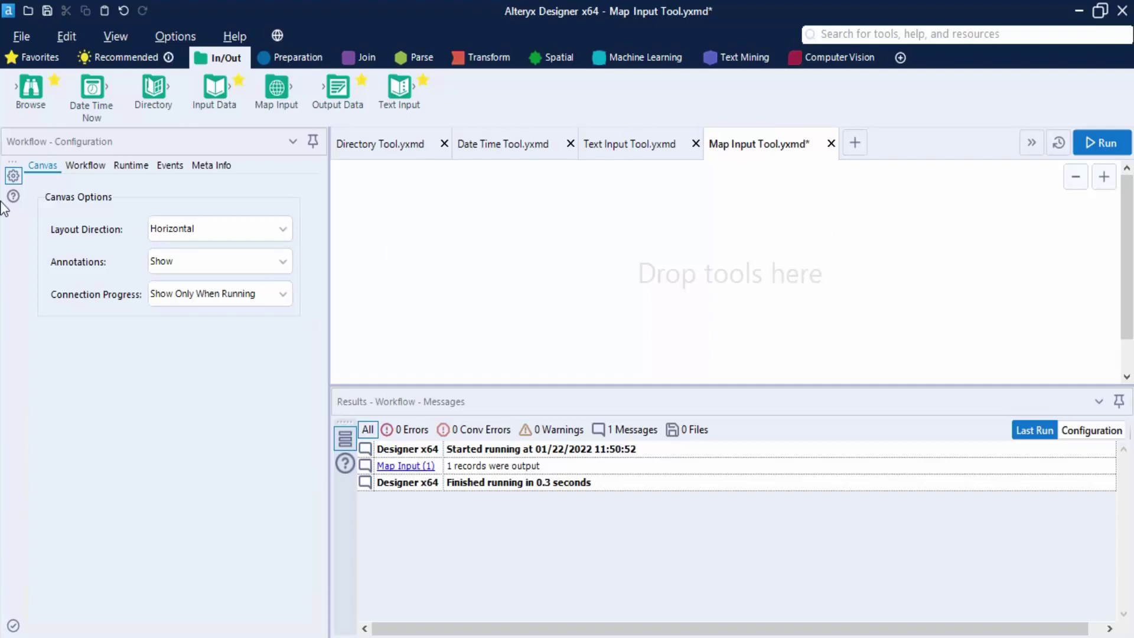
Step: Place a Map Input tool on the canvas and set its base map to Alteryx Dark
left_click_drag(280, 89, 668, 272)
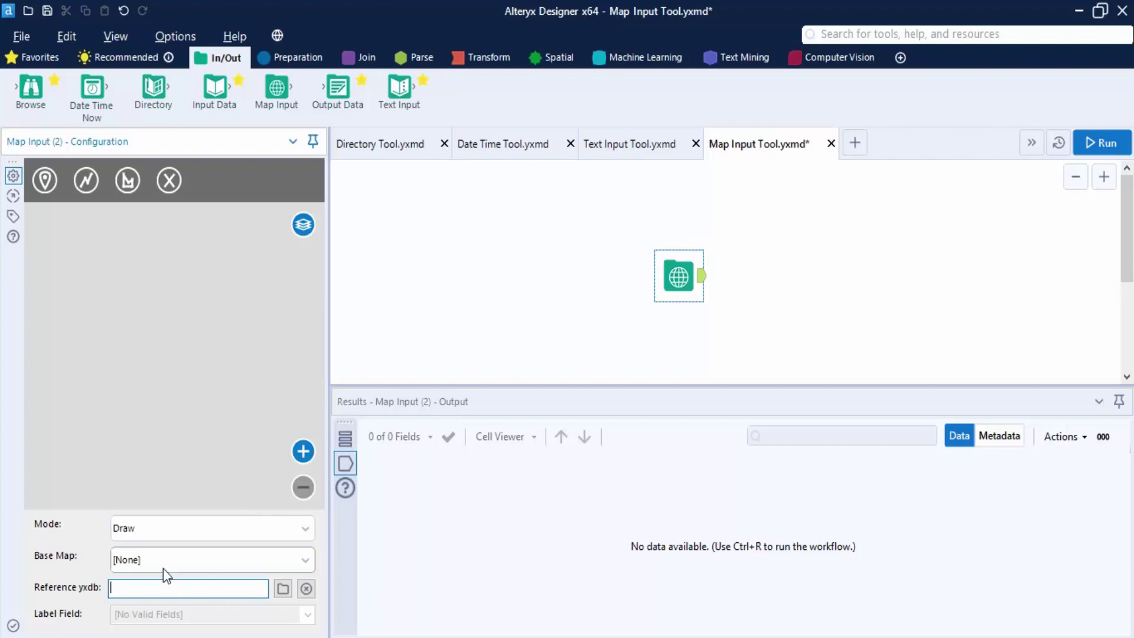
left_click(133, 564)
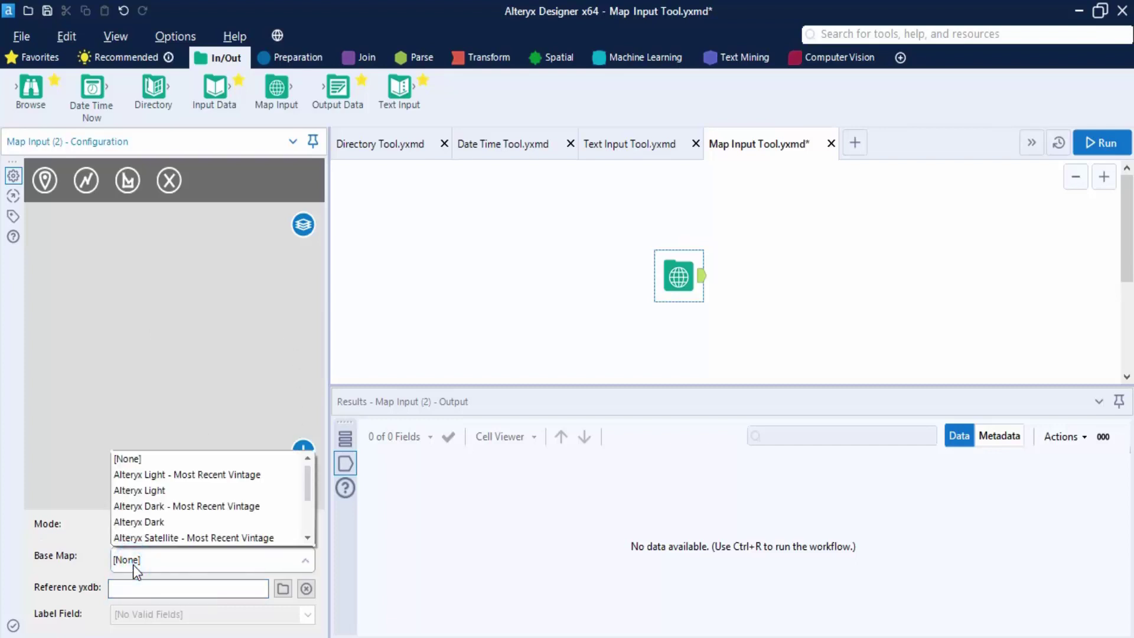
left_click(173, 522)
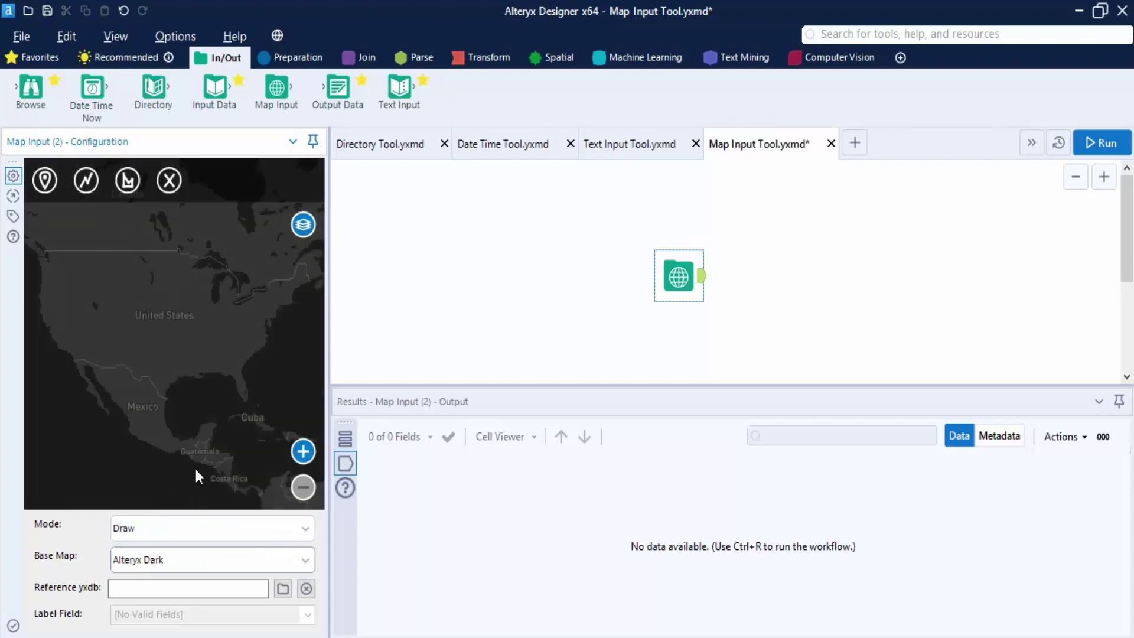
Step: Pan and zoom the map across to India, closing in on Kanpur near Agra
double_click(229, 373)
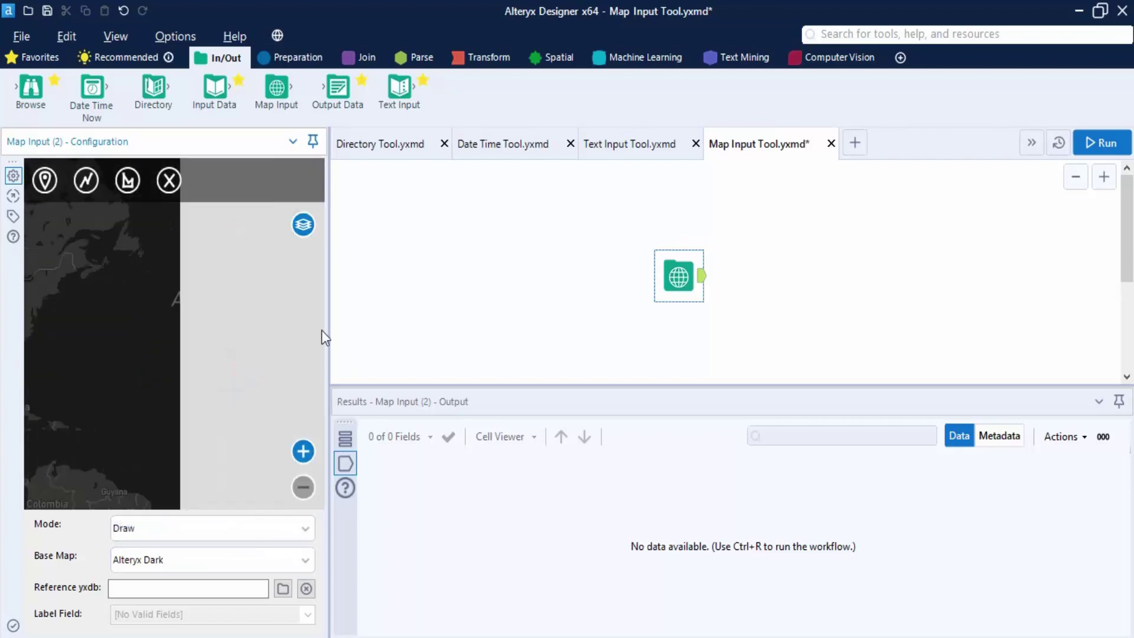
left_click_drag(278, 354, 106, 357)
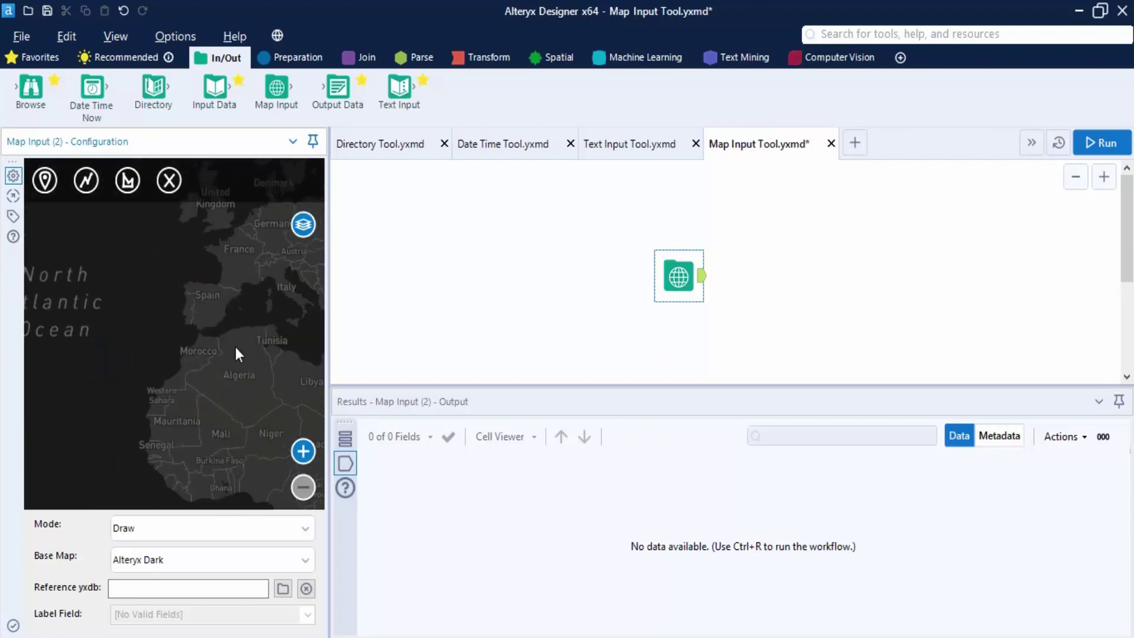
left_click_drag(236, 352, 17, 362)
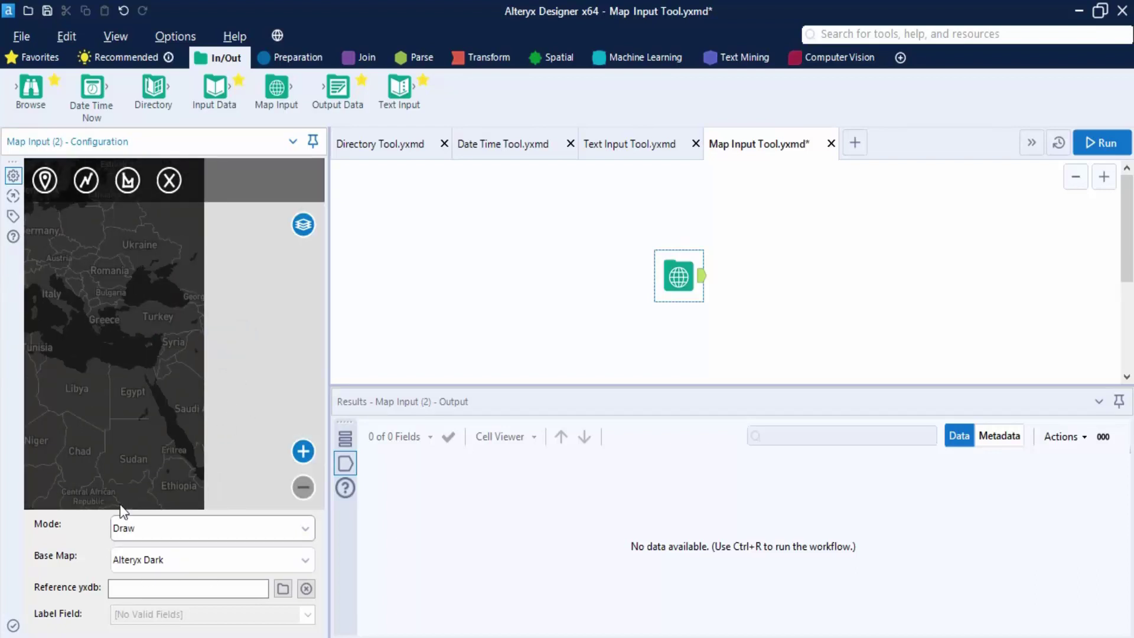
left_click_drag(185, 451, 95, 346)
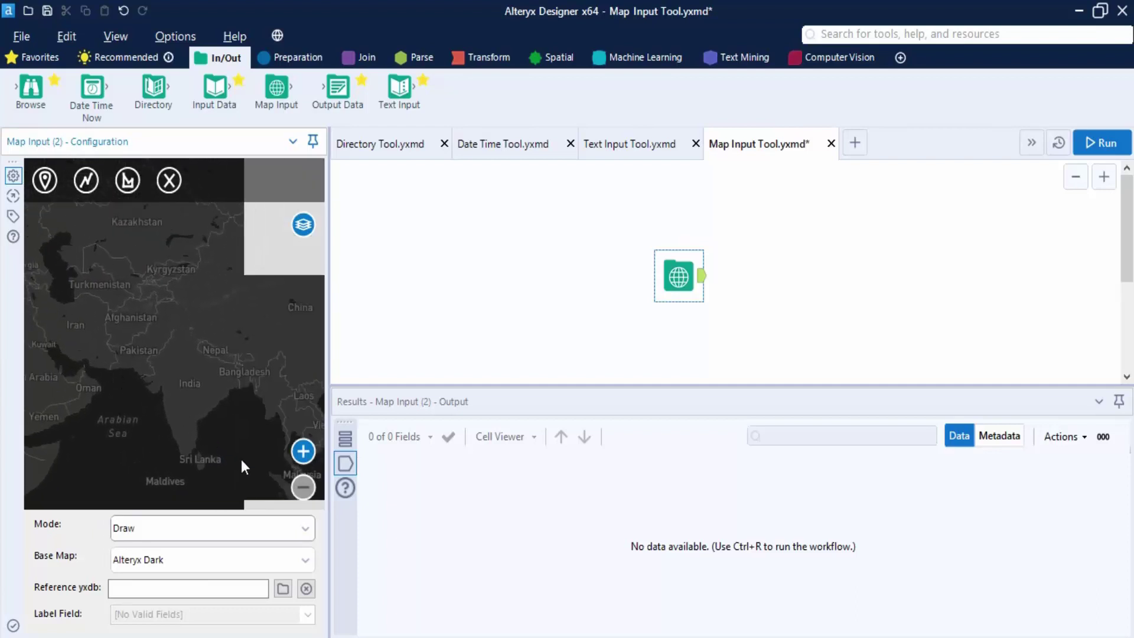
left_click(303, 451)
left_click(304, 452)
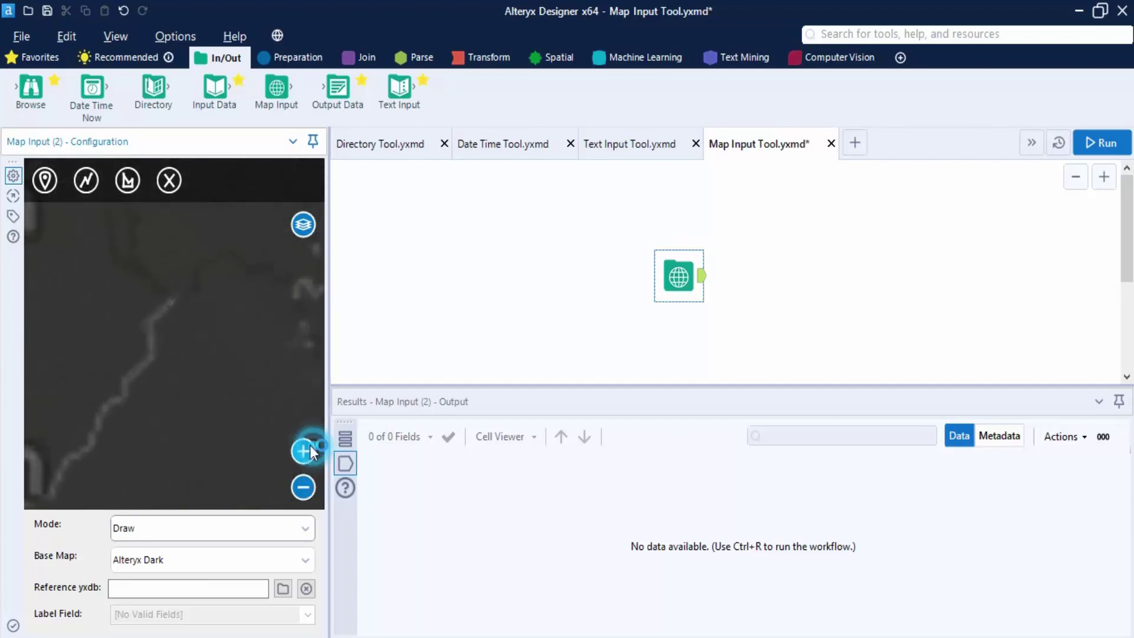
left_click_drag(238, 405, 162, 293)
left_click_drag(233, 362, 177, 306)
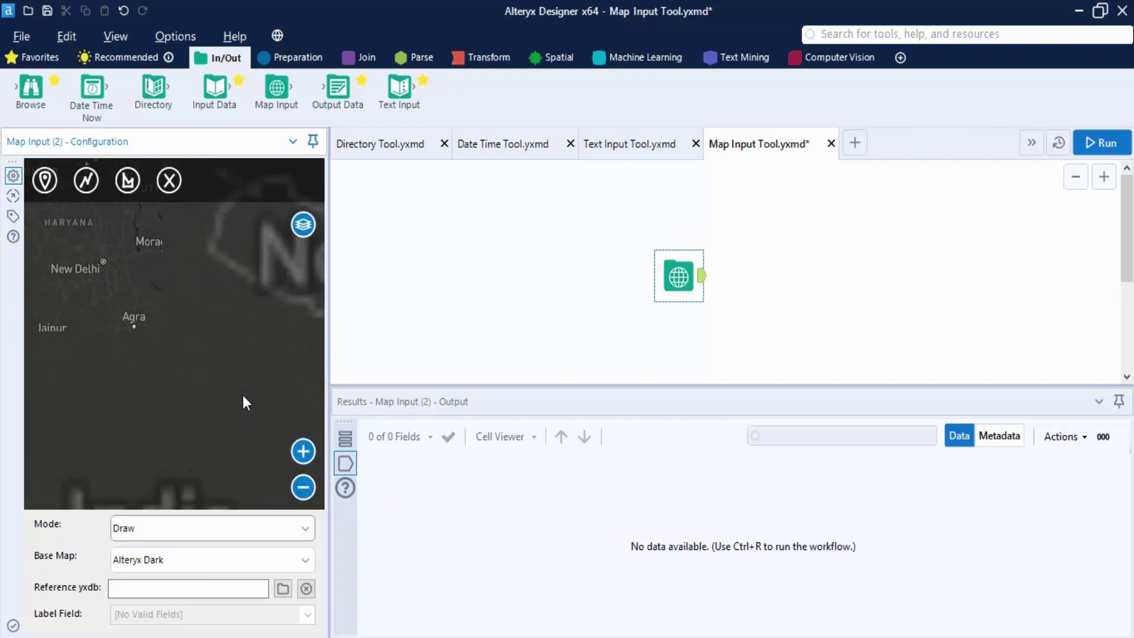
left_click(303, 451)
left_click_drag(244, 459, 119, 293)
scroll(208, 363, "up", 2)
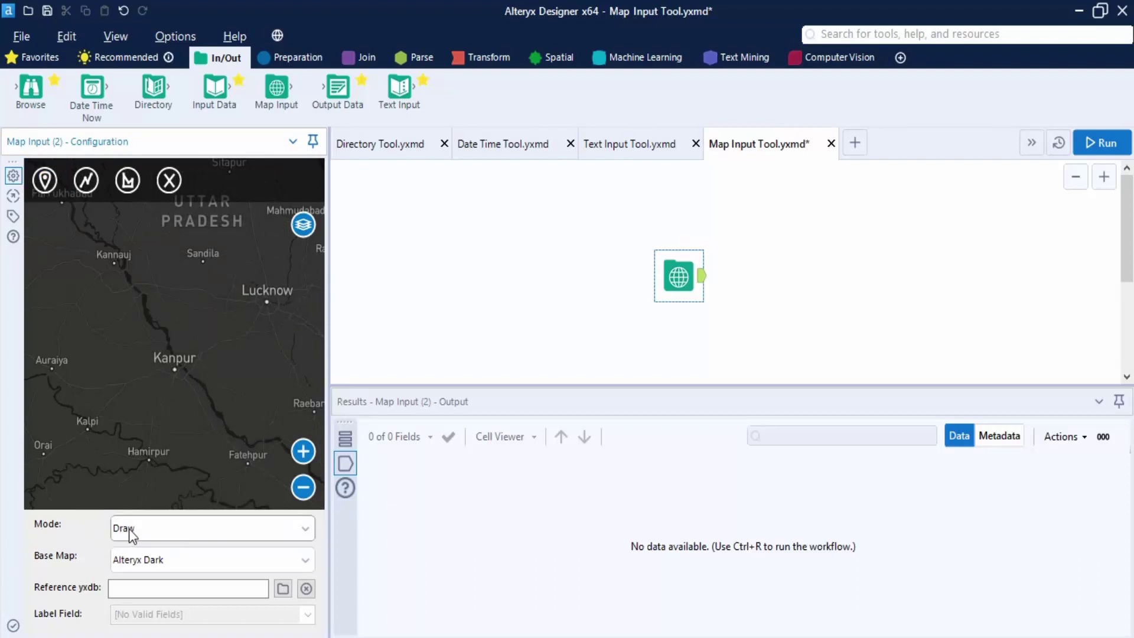
Step: Drop a point on Kanpur labelled 'Home', save it, and run the workflow
left_click(45, 180)
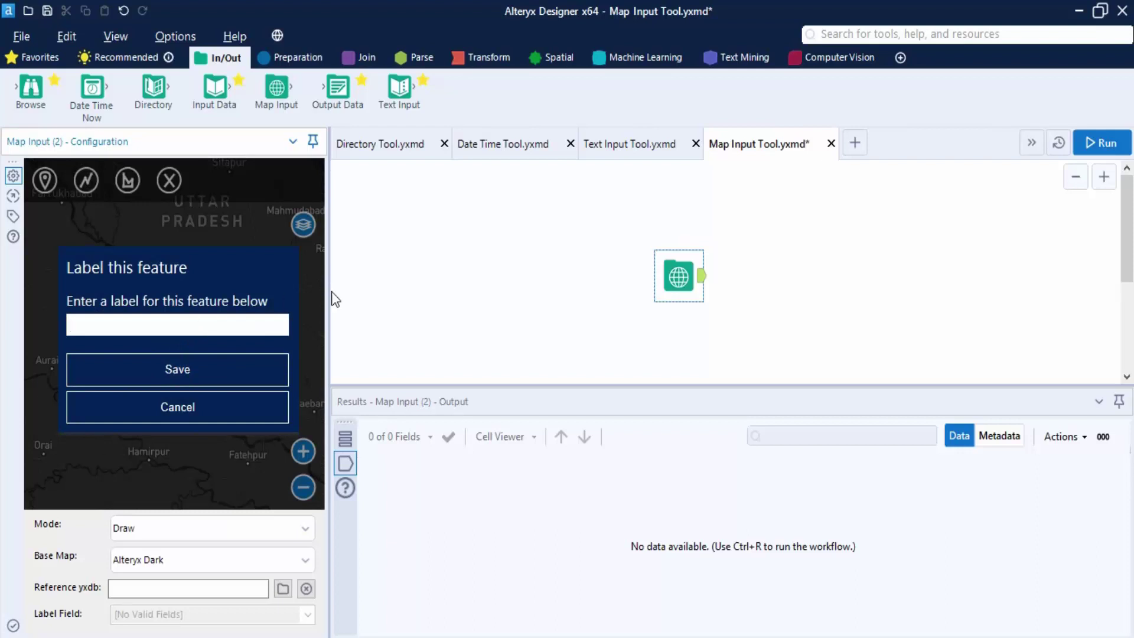
type("Home")
left_click(257, 375)
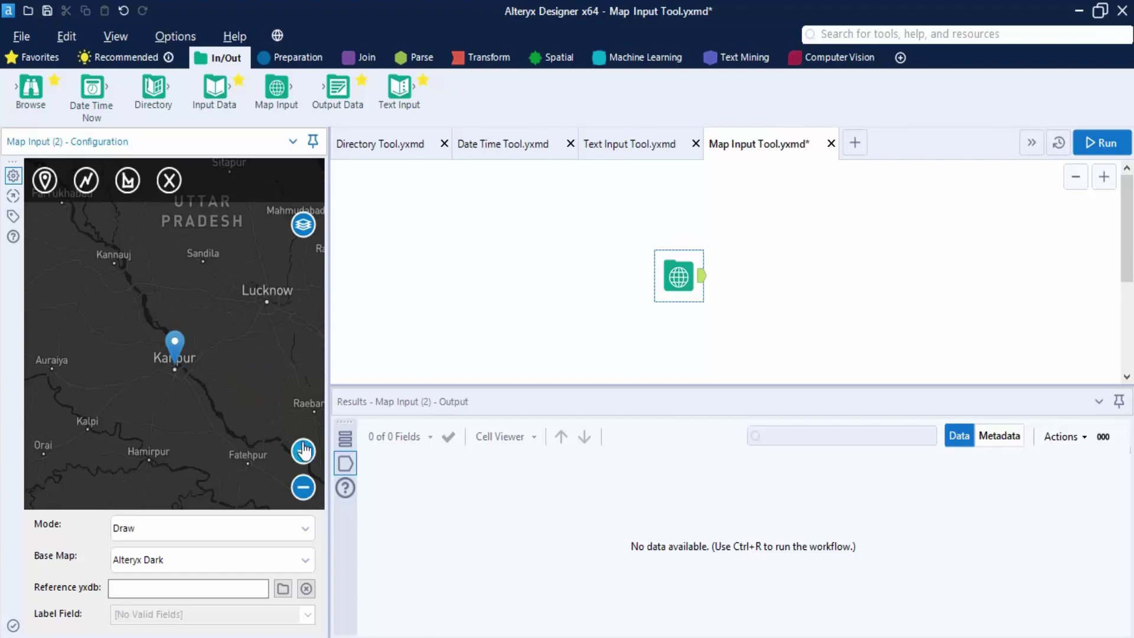
left_click(1102, 143)
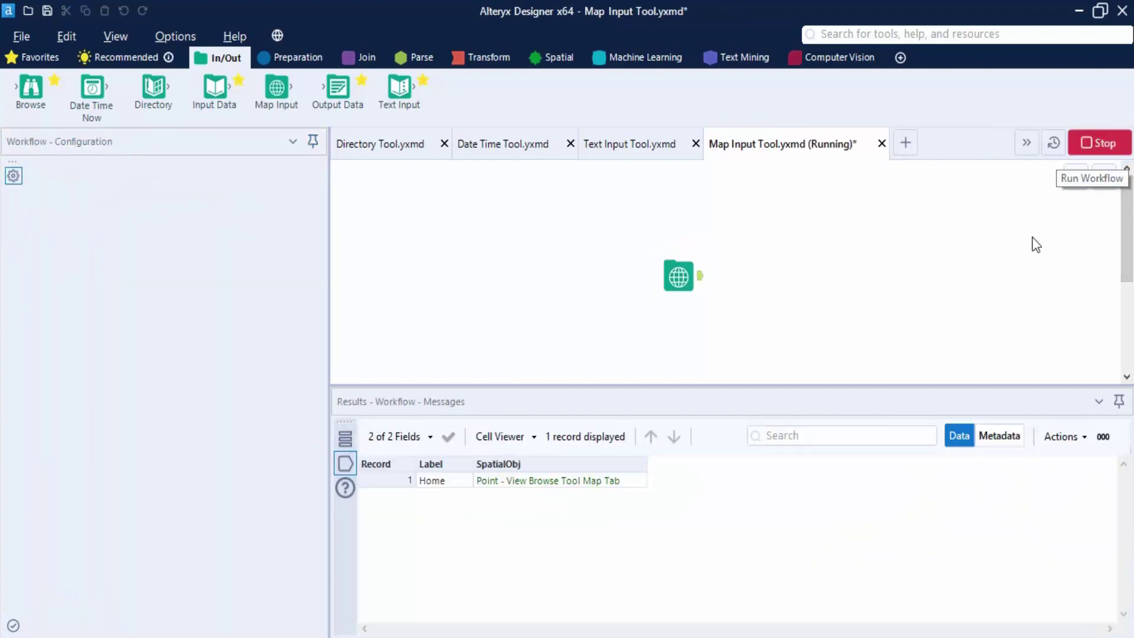
Step: Dismiss the run-finished notice and inspect the Home record's point SpatialObj in Results
left_click(698, 395)
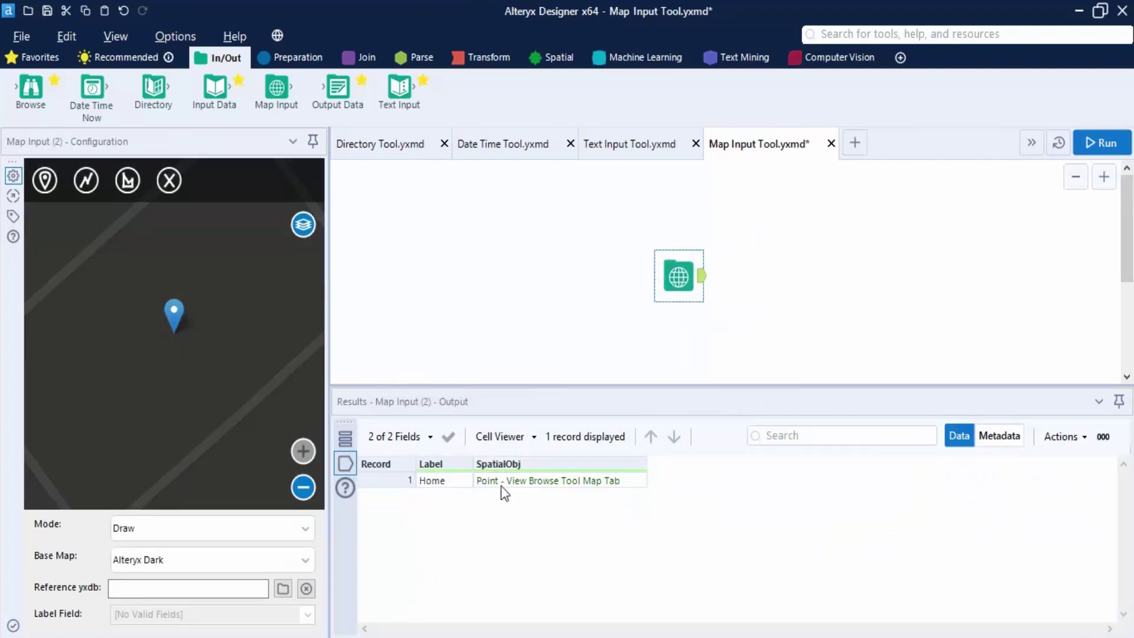
left_click(610, 483)
left_click(649, 548)
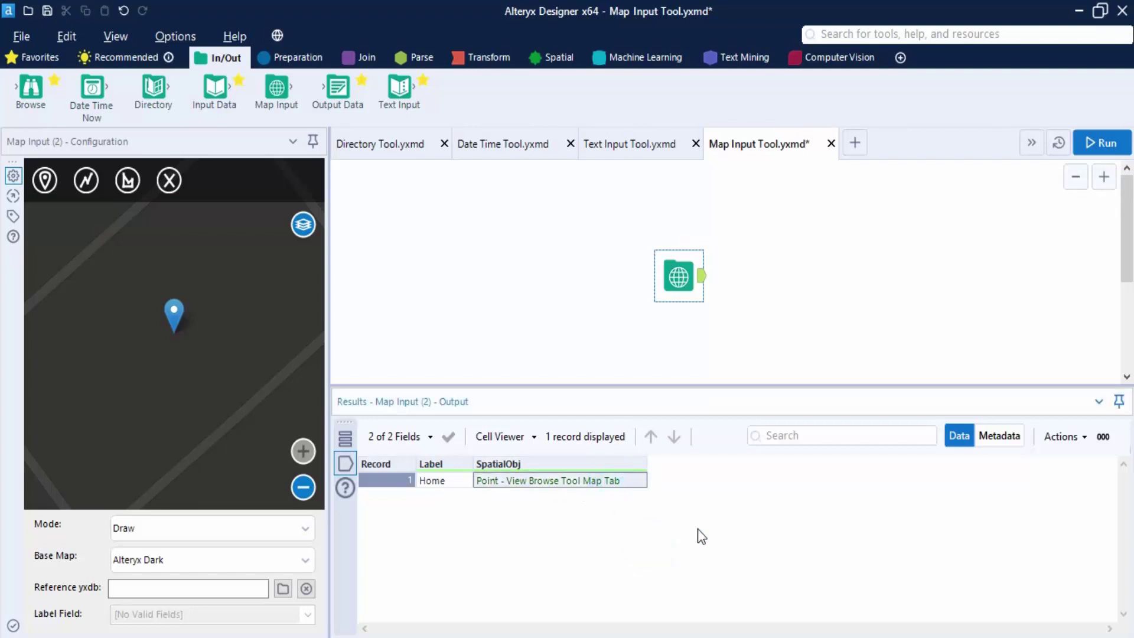